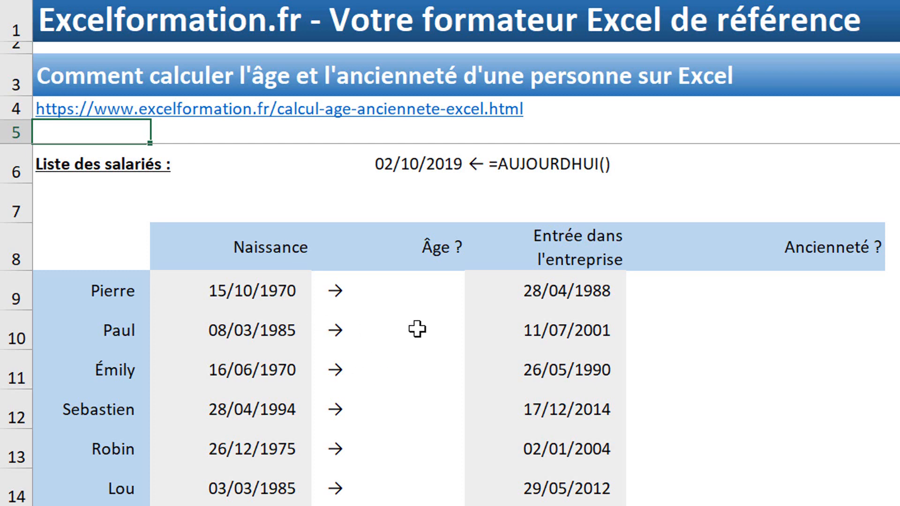
Step: Calculate the days since birth in D9 with =$D$6-B9, using an absolute reference to the current date
{"action": "scroll", "coordinate": [417, 324], "scroll_direction": "down", "scroll_amount": 2}
{"action": "scroll", "coordinate": [422, 321], "scroll_direction": "up", "scroll_amount": 2}
{"action": "left_click", "coordinate": [406, 164]}
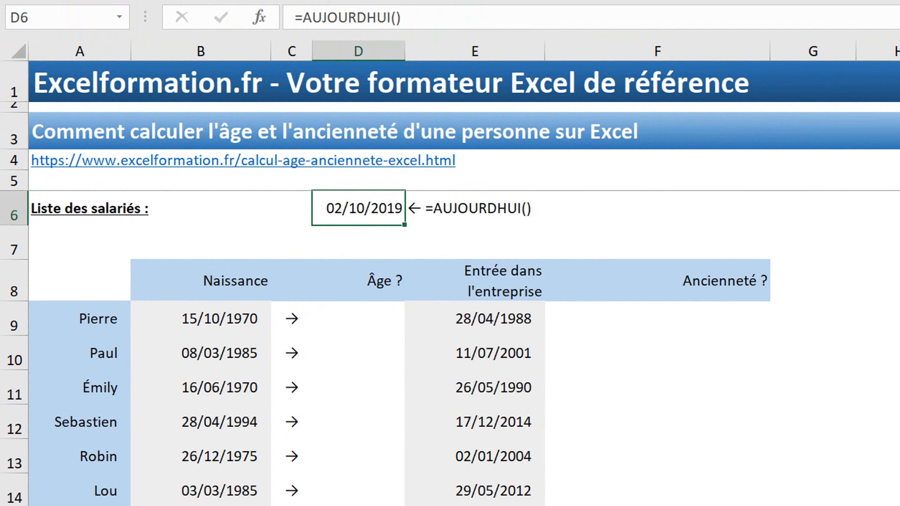
{"action": "left_click", "coordinate": [367, 305]}
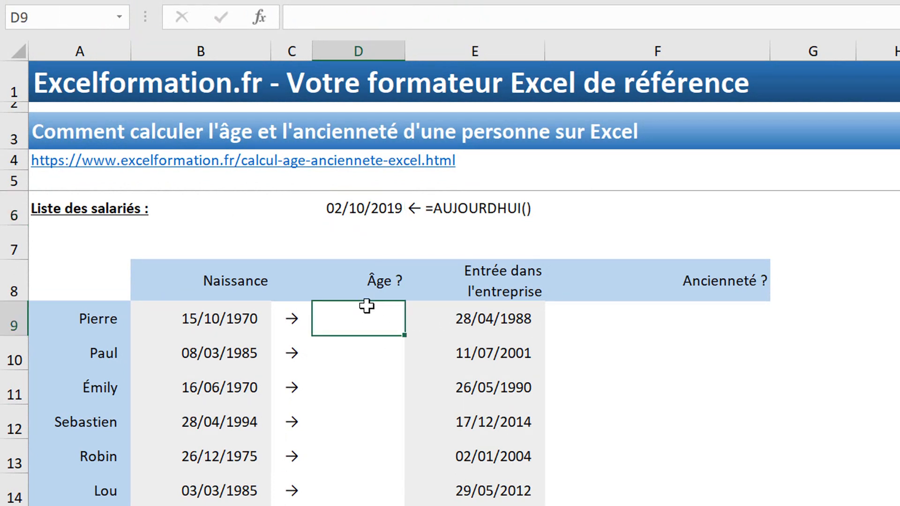
{"action": "type", "text": "="}
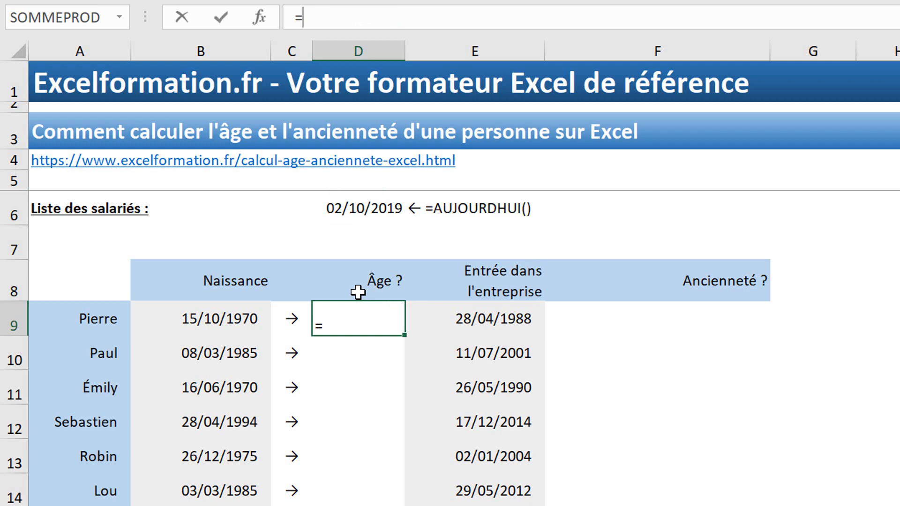
{"action": "left_click", "coordinate": [350, 210]}
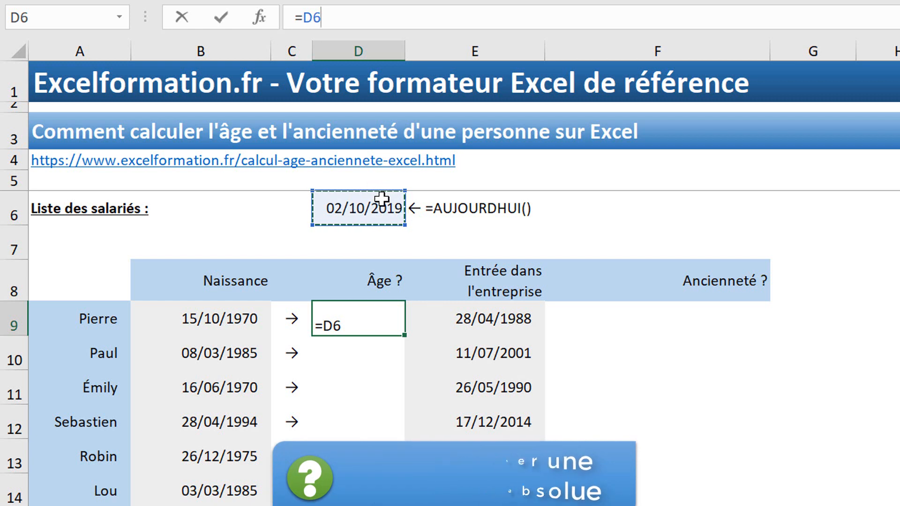
{"action": "key", "text": "F4"}
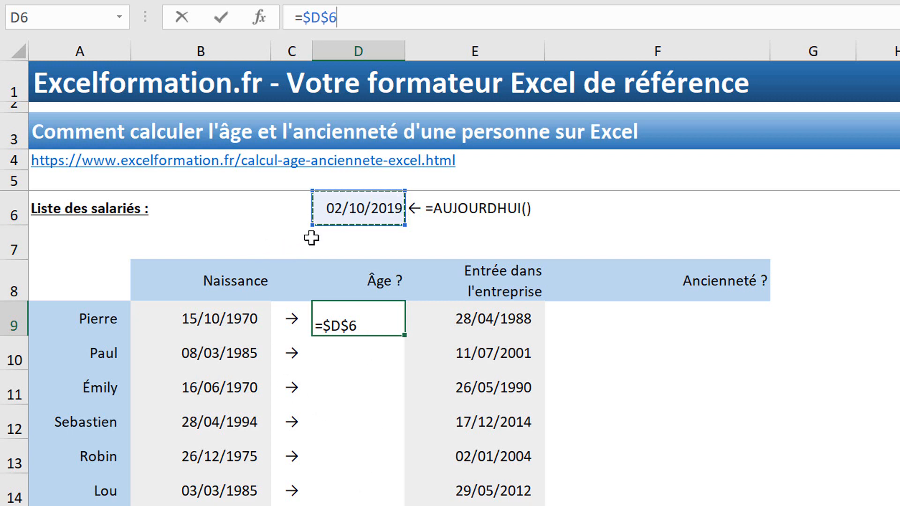
{"action": "type", "text": "-"}
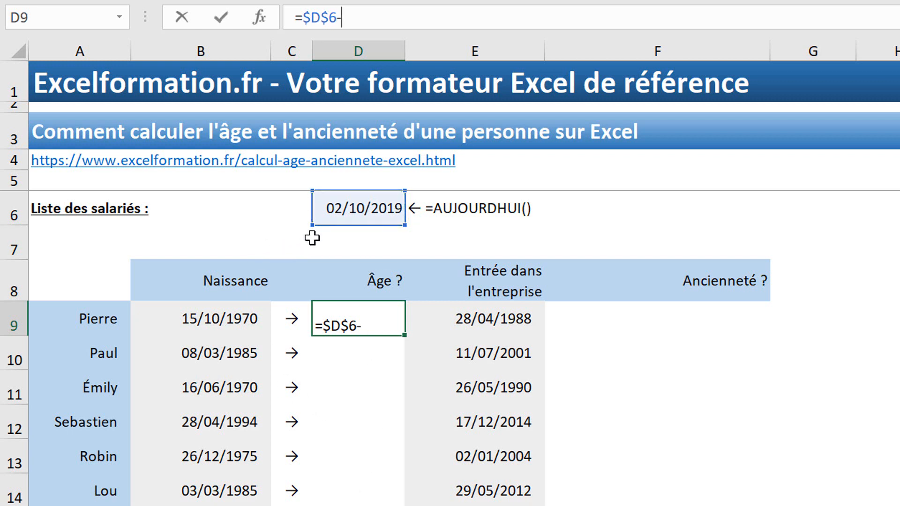
{"action": "left_click", "coordinate": [195, 311]}
{"action": "key", "text": "Return"}
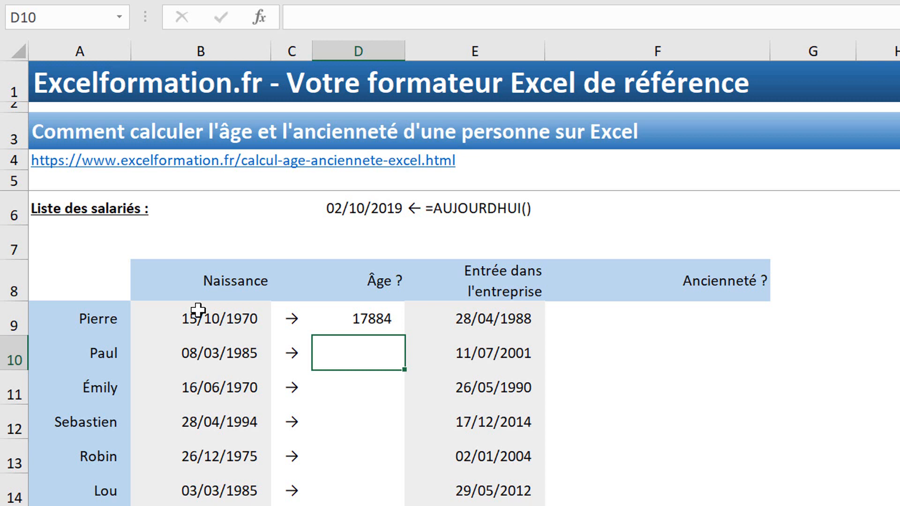
Step: Apply the custom number format aa" ans" to the age in D9
{"action": "right_click", "coordinate": [373, 318]}
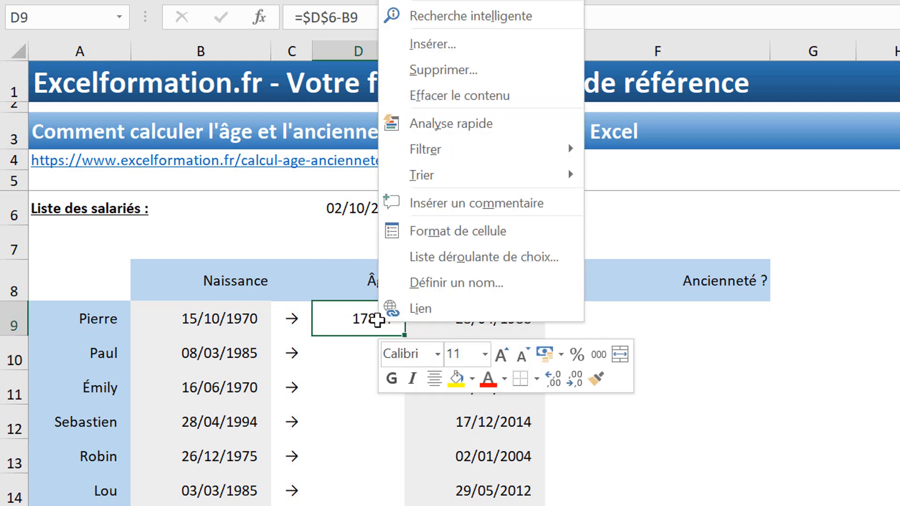
{"action": "left_click", "coordinate": [441, 231]}
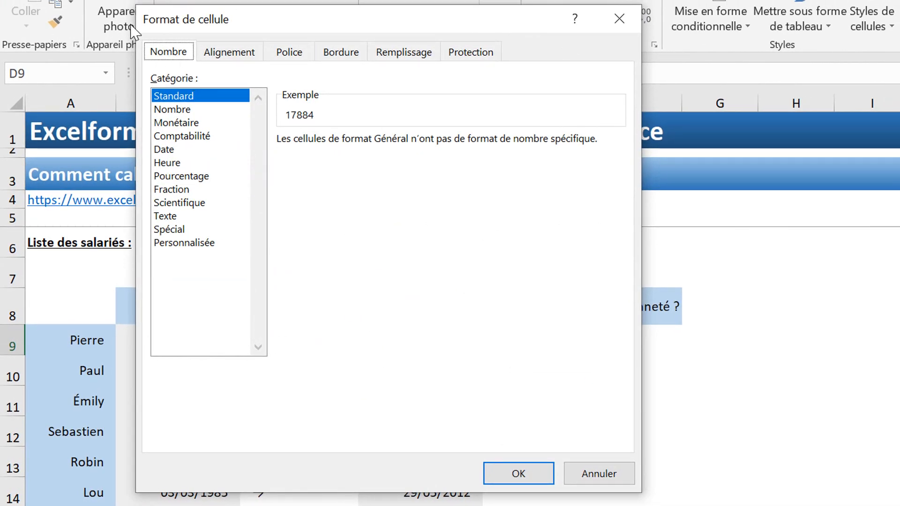
{"action": "left_click", "coordinate": [183, 243]}
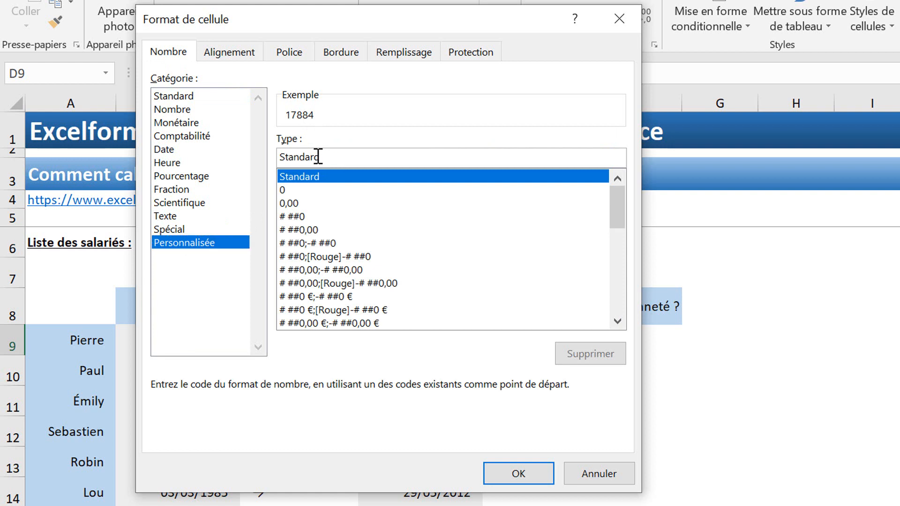
{"action": "left_click_drag", "start_coordinate": [318, 157], "coordinate": [255, 150]}
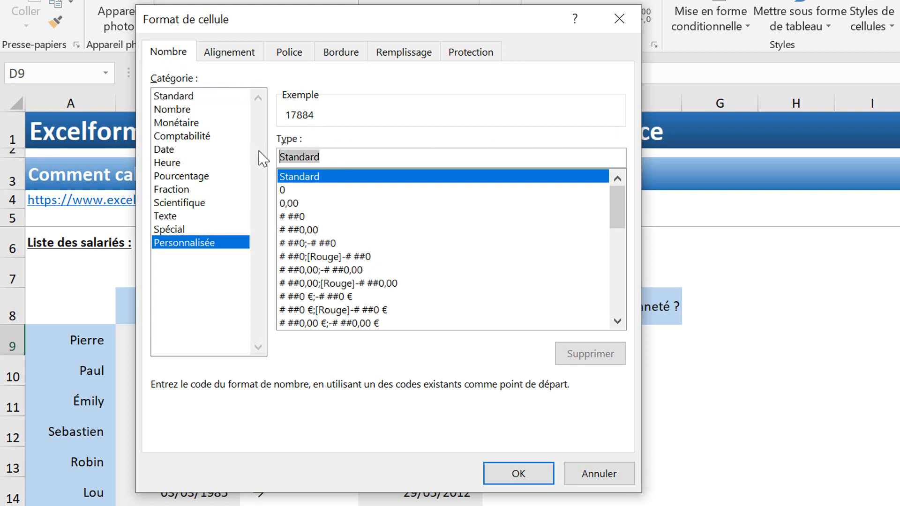
{"action": "type", "text": "aa"}
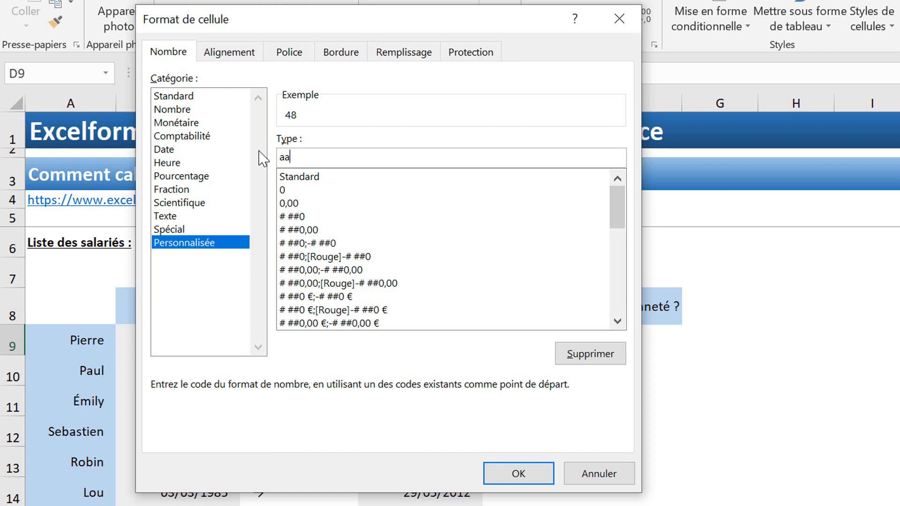
{"action": "type", "text": "\" ans\""}
{"action": "left_click", "coordinate": [518, 473]}
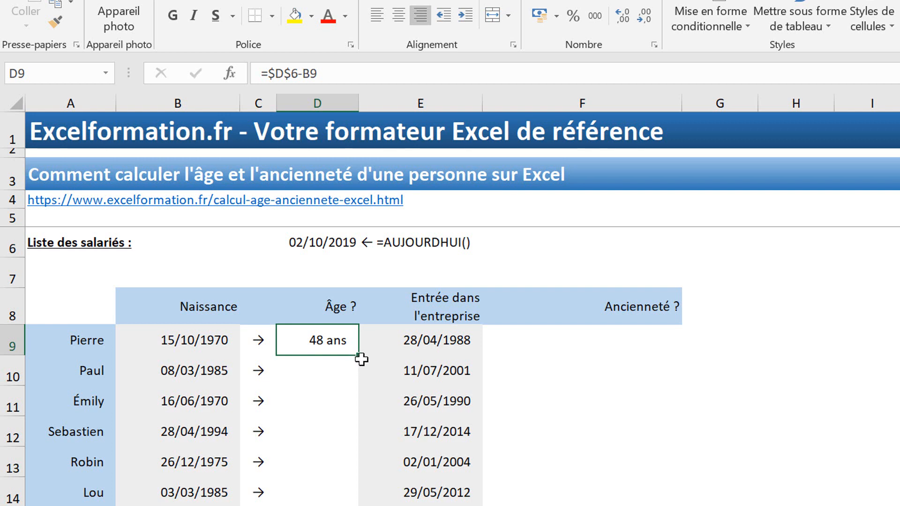
Step: Fill the age formula from D9 down through D15 and check the filled rows
{"action": "double_click", "coordinate": [360, 355]}
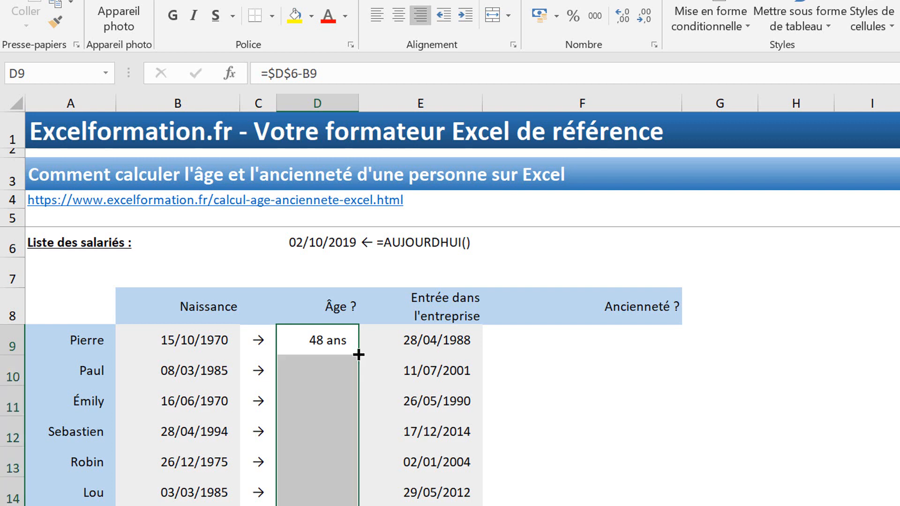
{"action": "scroll", "coordinate": [329, 318], "scroll_direction": "down", "scroll_amount": 2}
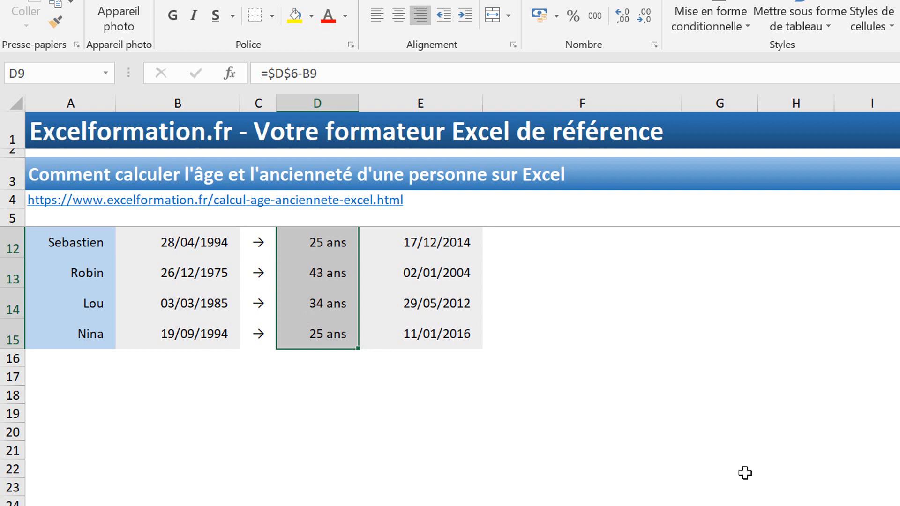
{"action": "scroll", "coordinate": [721, 413], "scroll_direction": "up", "scroll_amount": 2}
Step: Enter the test formula =SI(D9>40;"OK";"Non") in H9
{"action": "left_click", "coordinate": [828, 337]}
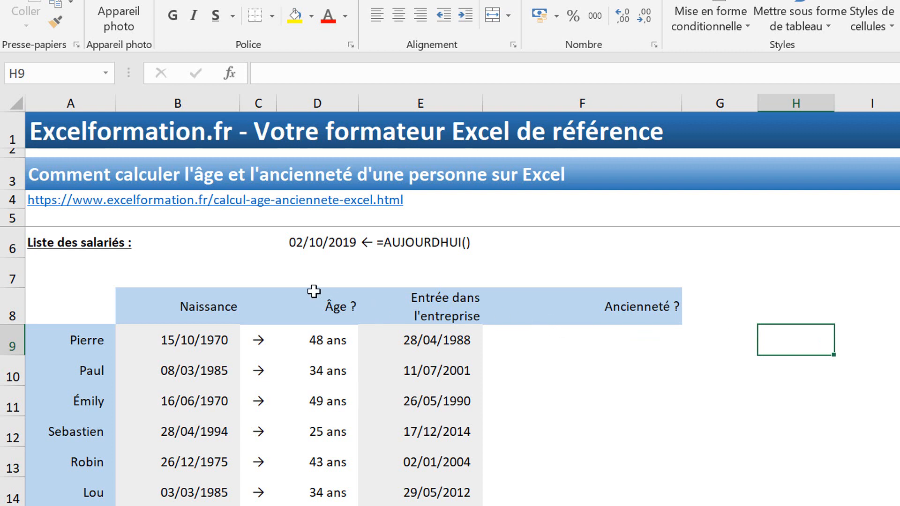
{"action": "type", "text": "=si("}
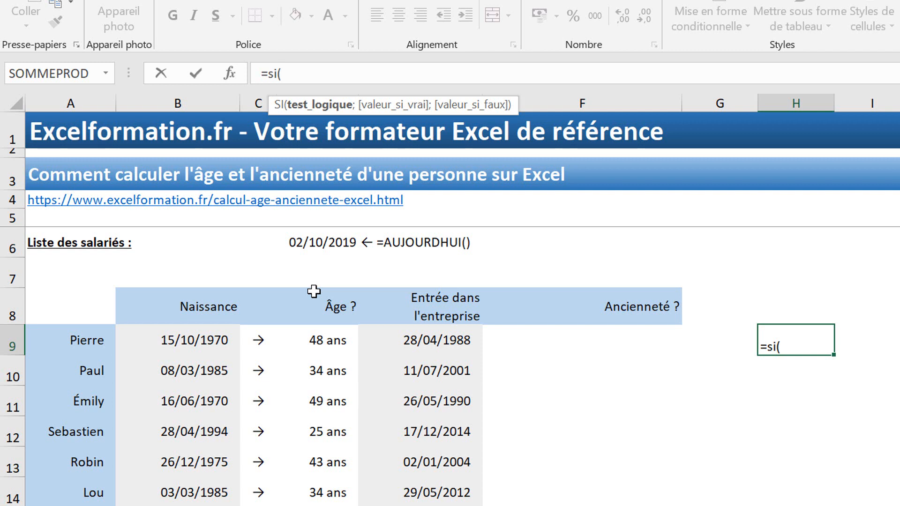
{"action": "left_click", "coordinate": [326, 343]}
{"action": "type", "text": ">"}
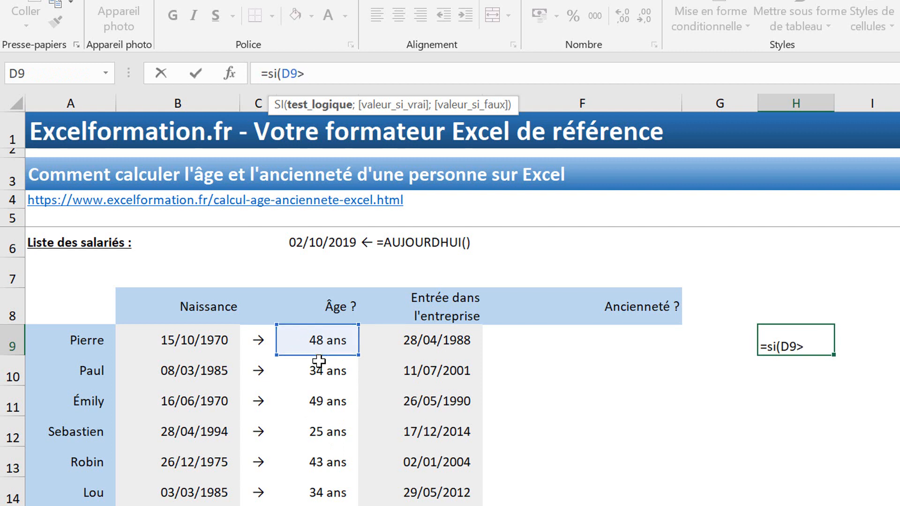
{"action": "type", "text": "40;\"OK\""}
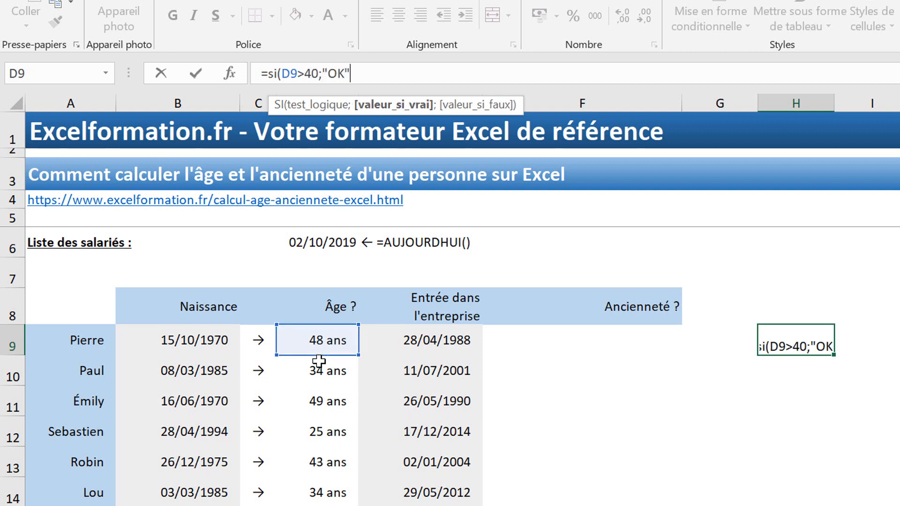
{"action": "type", "text": ";\"Non"}
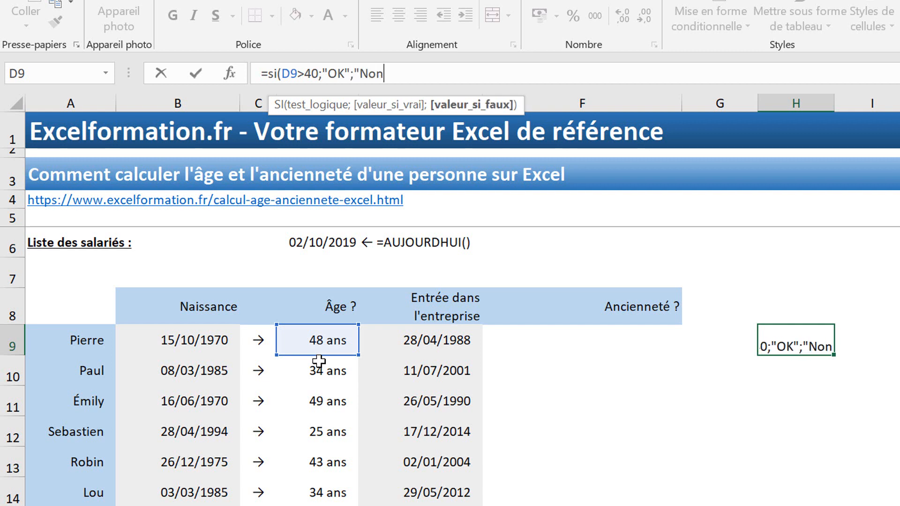
{"action": "type", "text": "\")"}
{"action": "key", "text": "Return"}
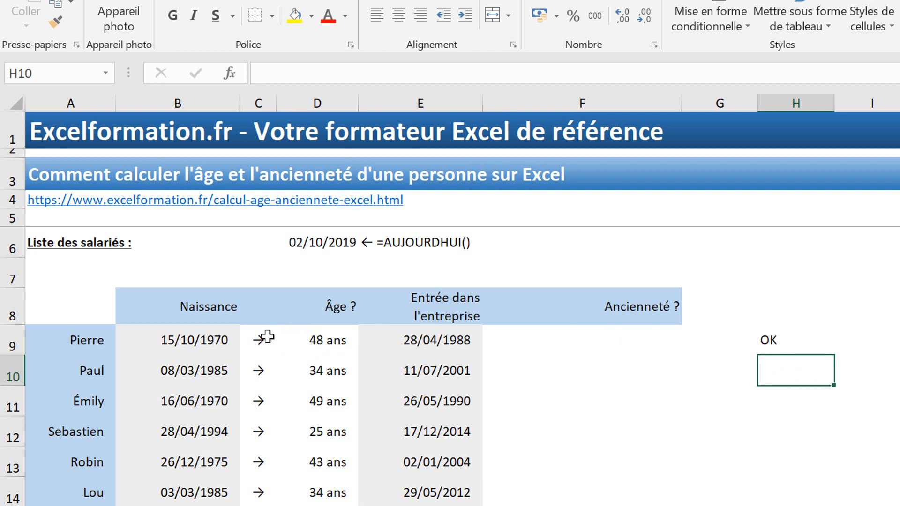
Step: Copy the test formula from H9 down to H10, and clear both test cells
{"action": "left_click", "coordinate": [817, 346]}
{"action": "left_click_drag", "start_coordinate": [834, 355], "coordinate": [837, 382]}
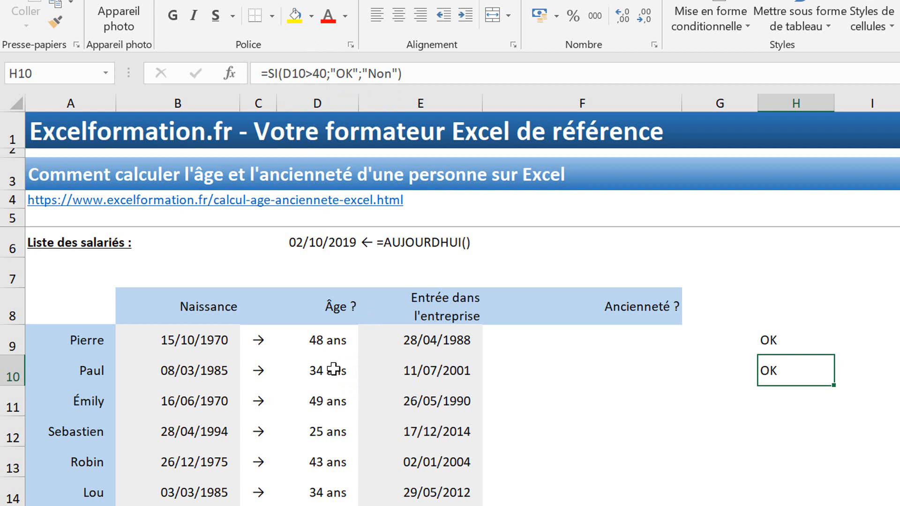
{"action": "left_click_drag", "start_coordinate": [772, 339], "coordinate": [787, 370]}
{"action": "key", "text": "Delete"}
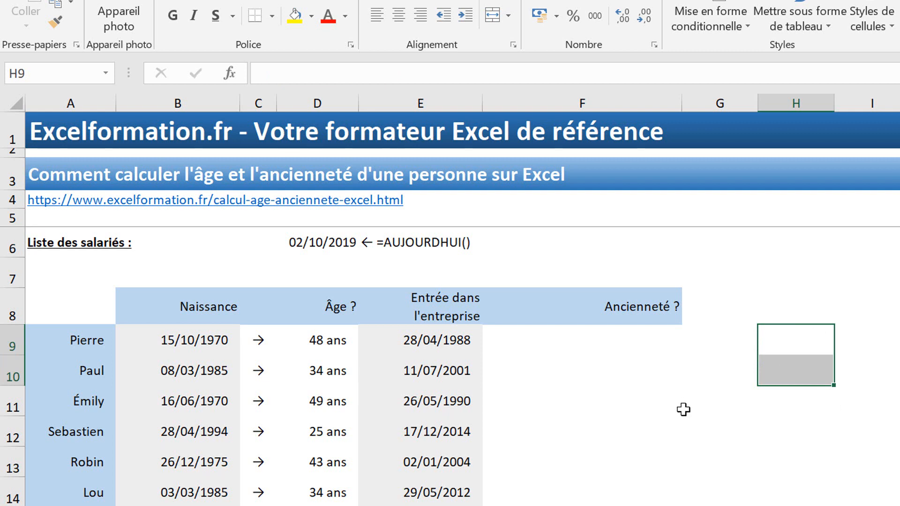
Step: Set the number format of the ages in D9:D15 to Standard, selecting from D15 up
{"action": "scroll", "coordinate": [261, 317], "scroll_direction": "down", "scroll_amount": 2}
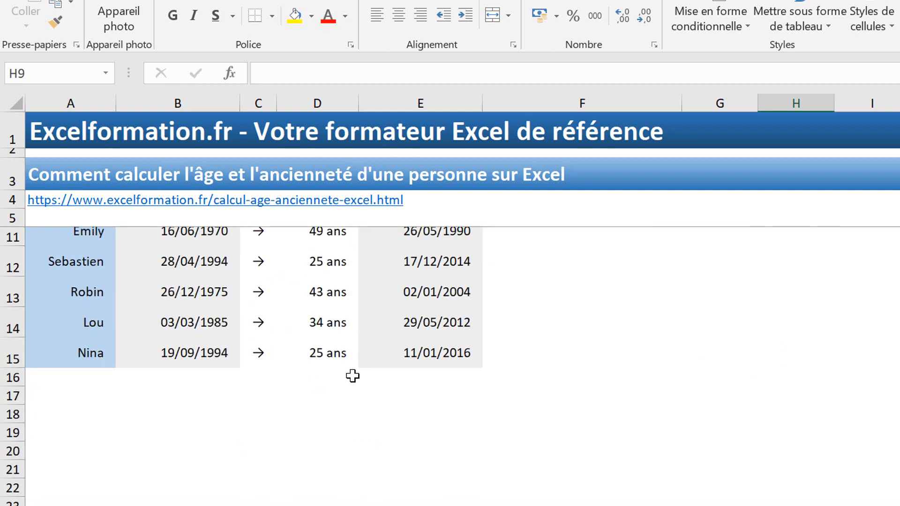
{"action": "scroll", "coordinate": [336, 420], "scroll_direction": "up", "scroll_amount": 1}
{"action": "left_click_drag", "start_coordinate": [336, 420], "coordinate": [326, 310]}
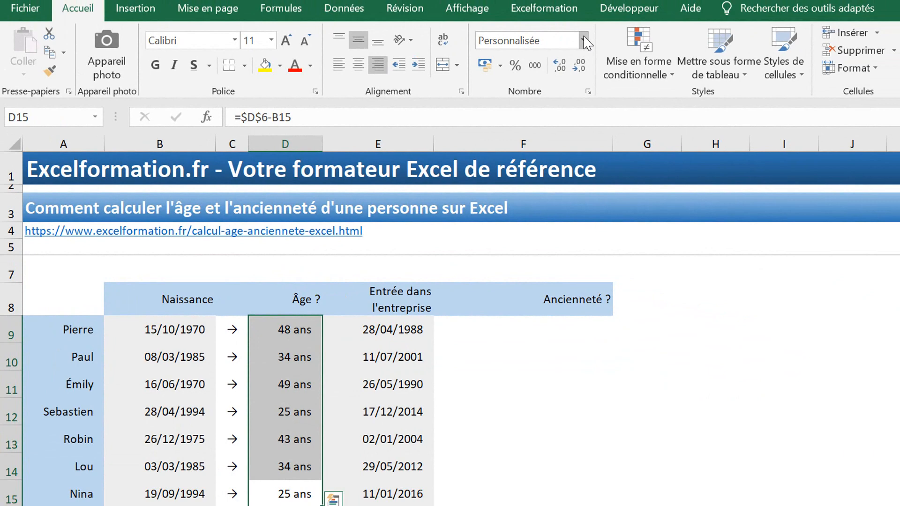
{"action": "left_click", "coordinate": [649, 0]}
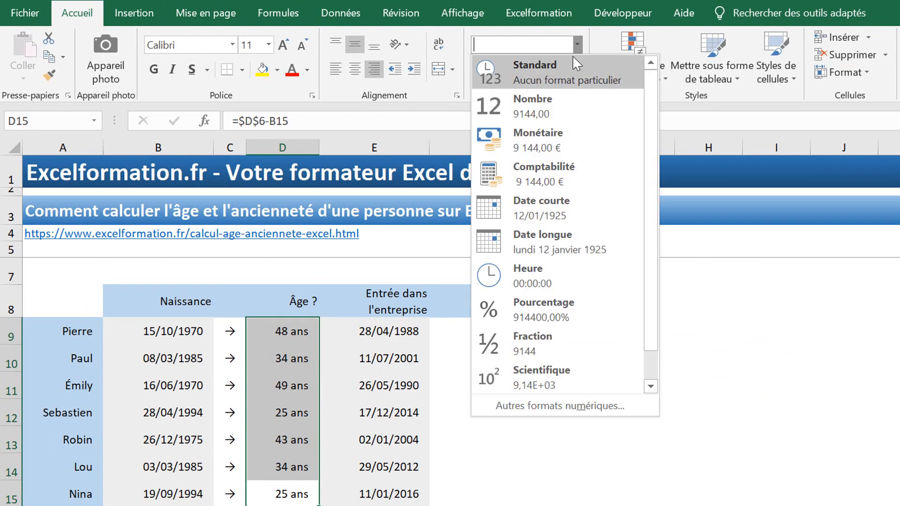
{"action": "left_click", "coordinate": [567, 71]}
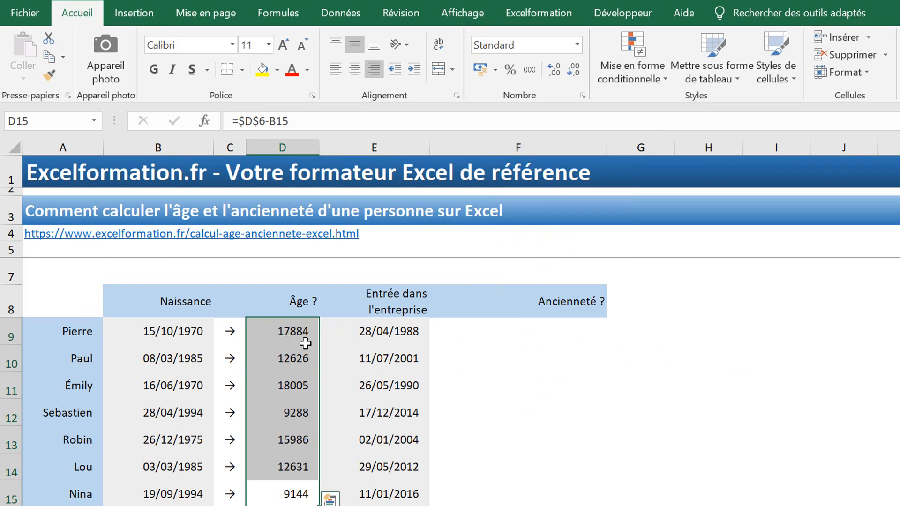
Step: Wrap the age calculation in the ANNEE function across D9:D15, giving =ANNEE($D$6-B15) in D15
{"action": "left_click", "coordinate": [239, 121]}
{"action": "type", "text": "anne"}
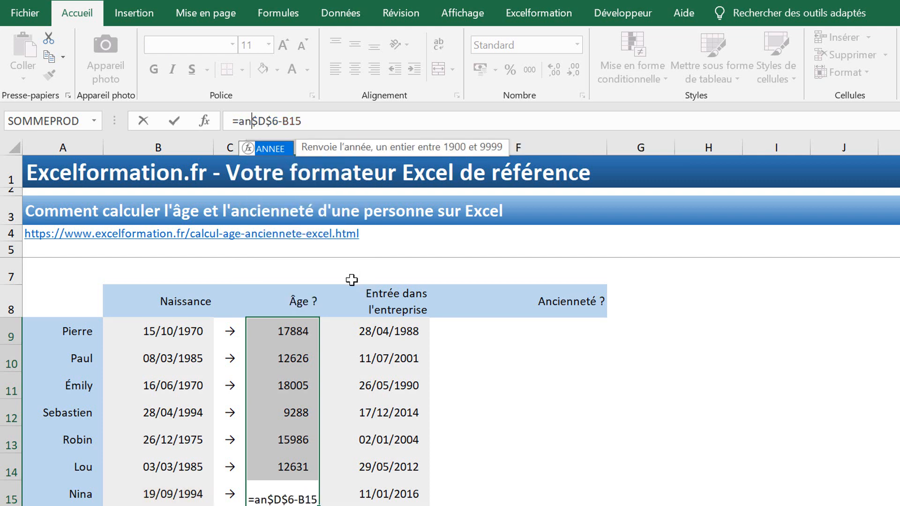
{"action": "type", "text": "e("}
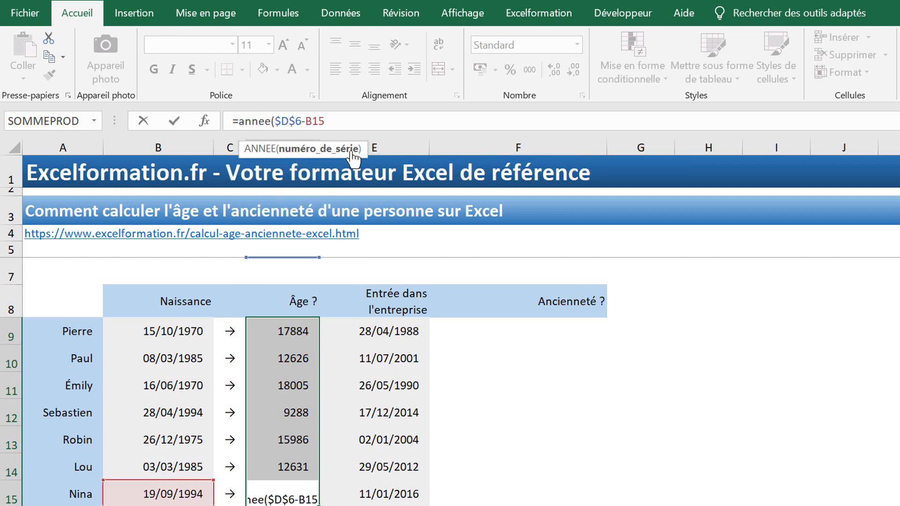
{"action": "left_click", "coordinate": [357, 122]}
{"action": "type", "text": ")"}
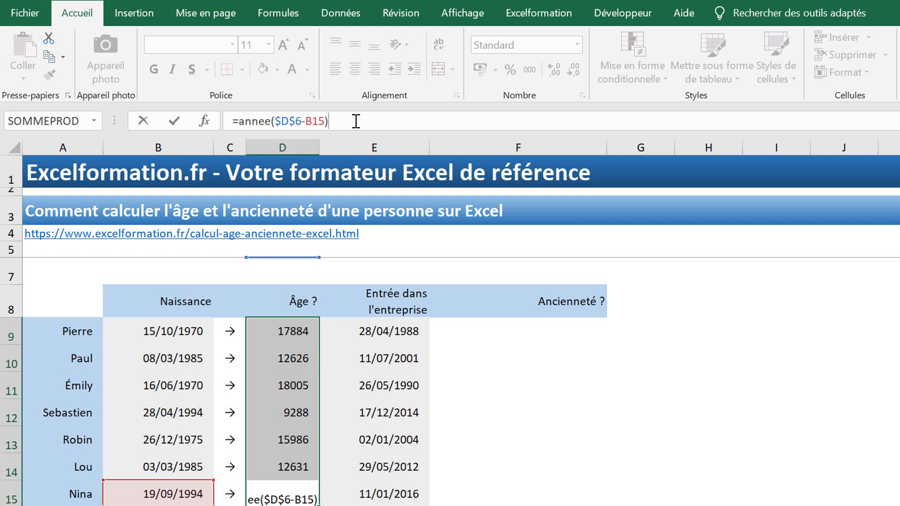
{"action": "key", "text": "ctrl+Return"}
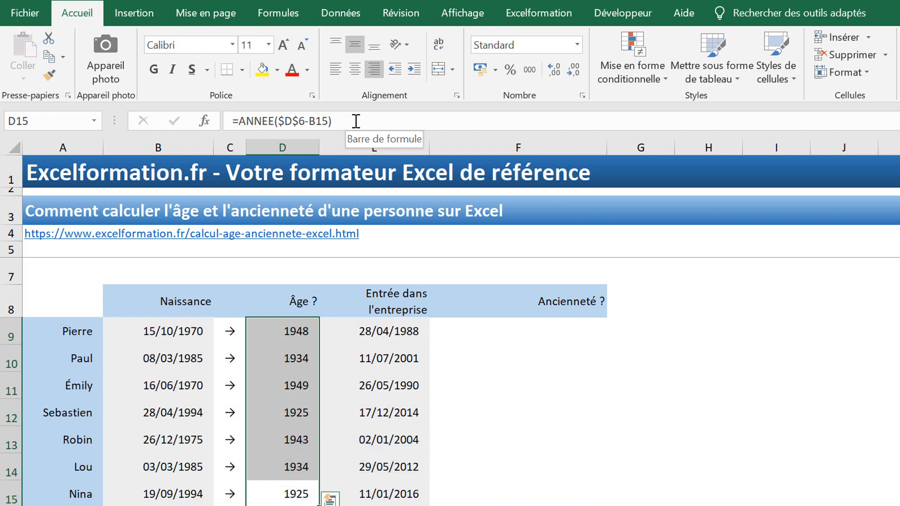
Step: Subtract 1900 from the formulas across D9:D15, giving =ANNEE($D$6-B15)-1900 in D15
{"action": "left_click", "coordinate": [385, 122]}
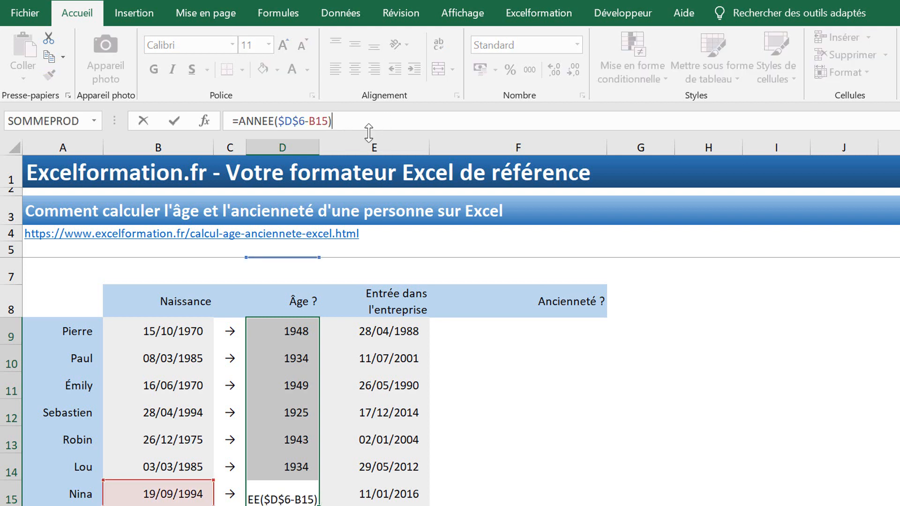
{"action": "type", "text": "-1900"}
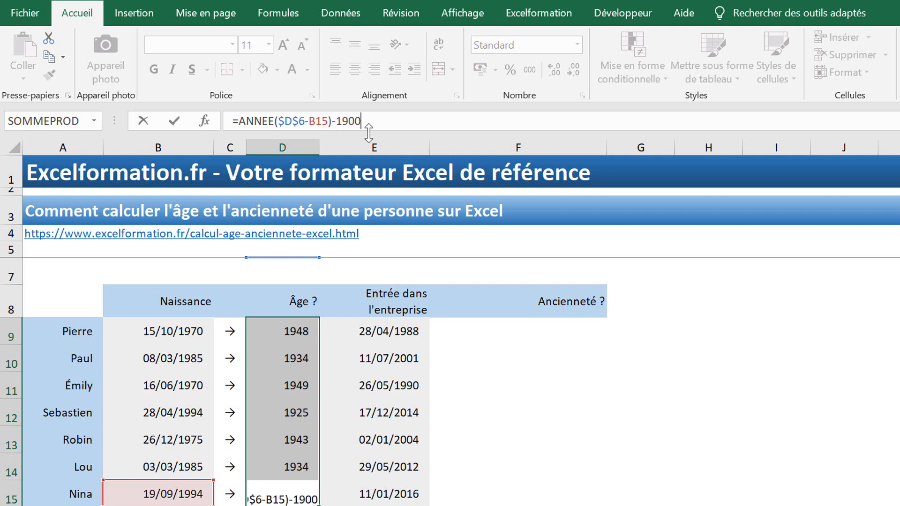
{"action": "key", "text": "ctrl+Return"}
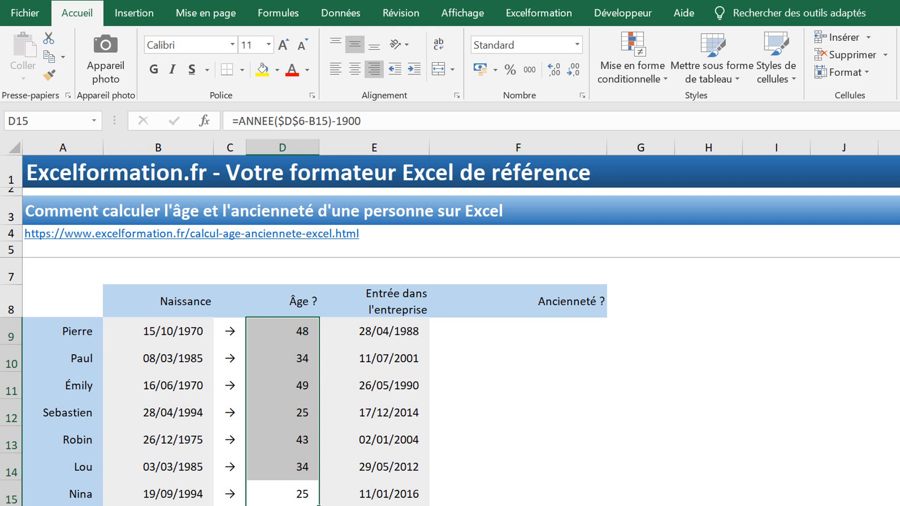
{"action": "scroll", "coordinate": [437, 420], "scroll_direction": "down", "scroll_amount": 1}
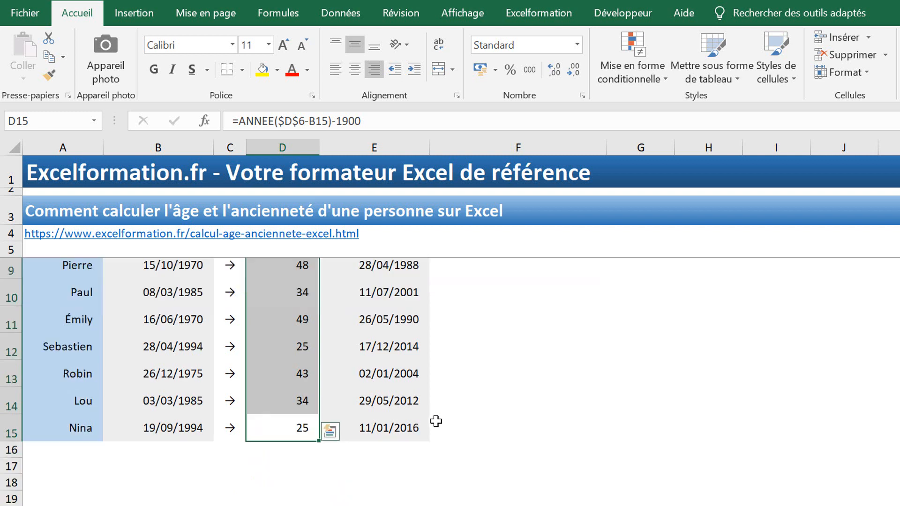
Step: Replace the day and month of the birth date in B15, keeping its year
{"action": "left_click", "coordinate": [201, 412]}
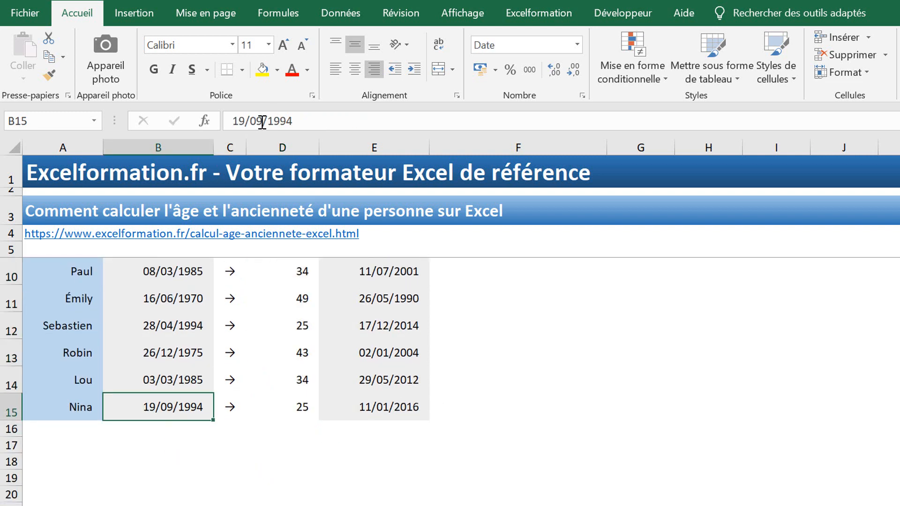
{"action": "left_click_drag", "start_coordinate": [263, 121], "coordinate": [177, 112]}
{"action": "type", "text": "1/"}
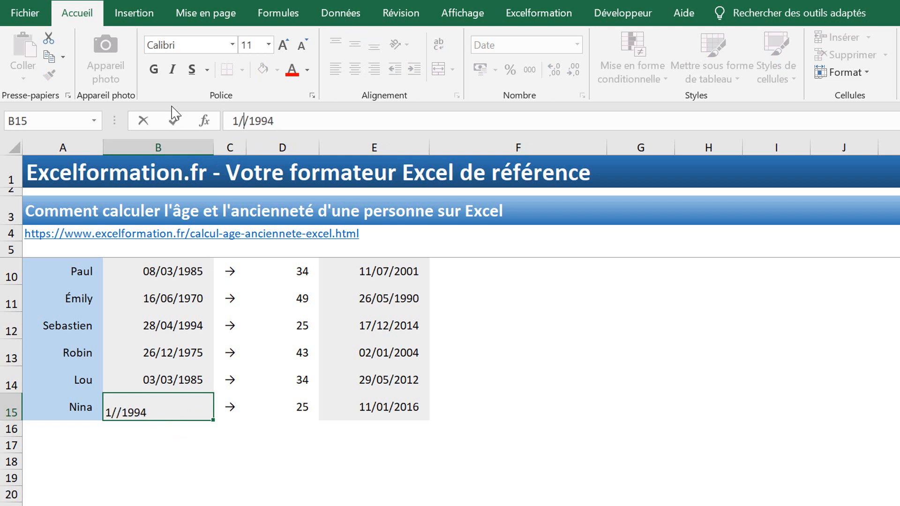
{"action": "type", "text": "10"}
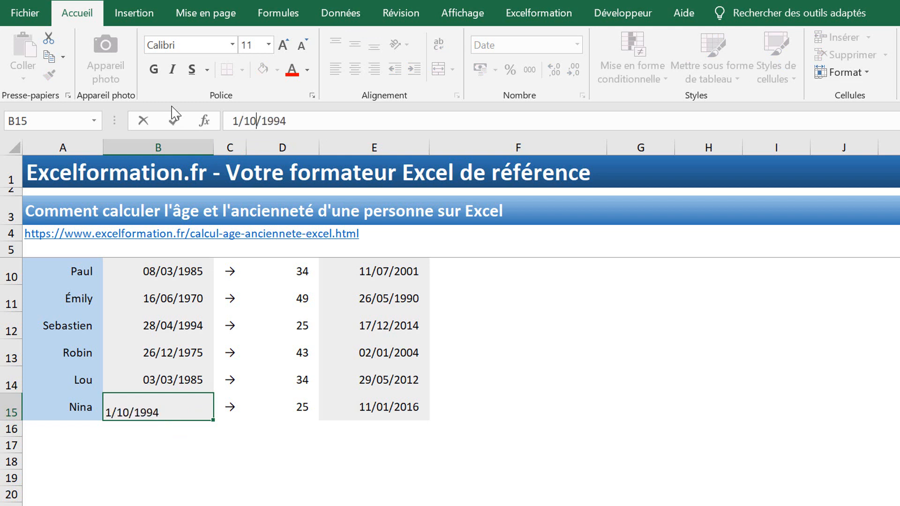
{"action": "key", "text": "Return"}
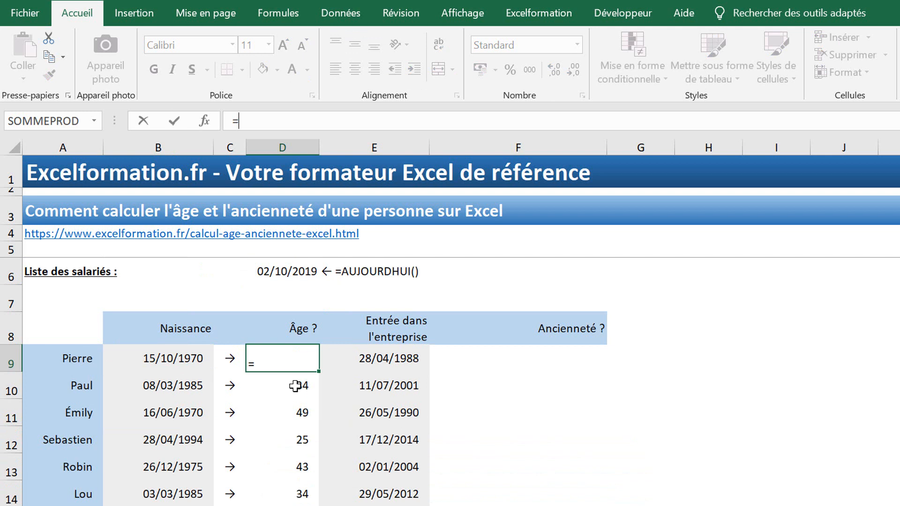
Step: Enter =DATEDIF(B9;$D$6;"y") in D9 to calculate the age in complete years
{"action": "type", "text": "dat"}
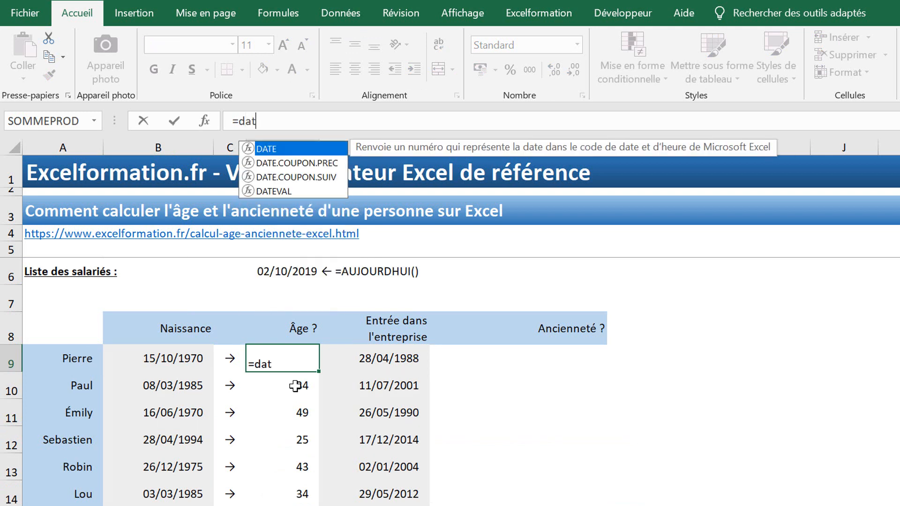
{"action": "type", "text": "edif("}
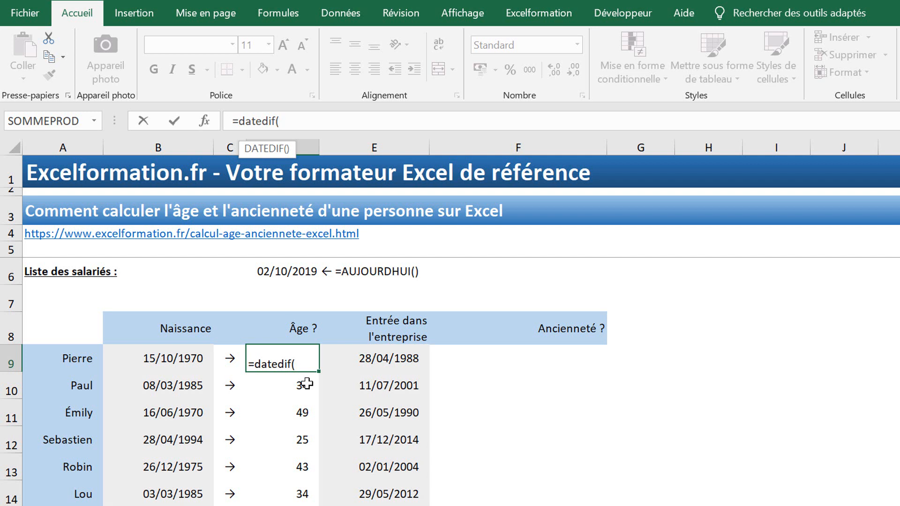
{"action": "left_click", "coordinate": [195, 357]}
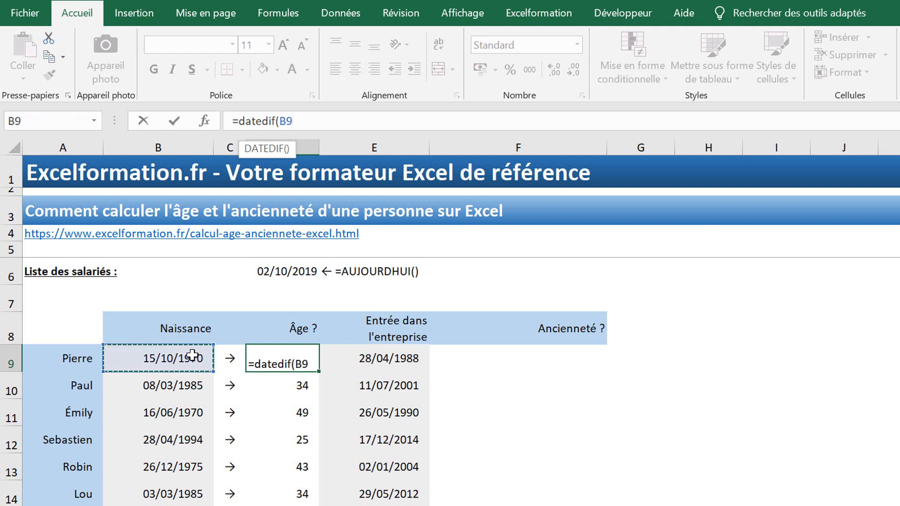
{"action": "type", "text": ";"}
{"action": "left_click", "coordinate": [295, 272]}
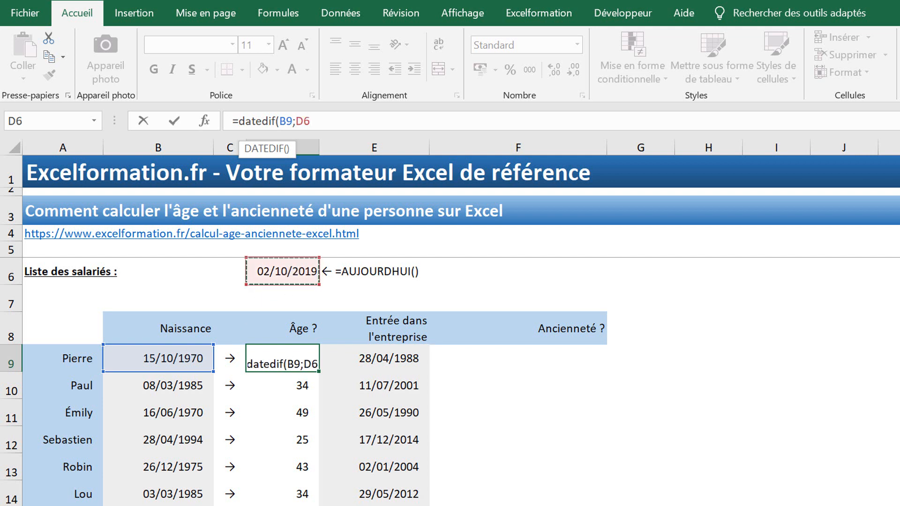
{"action": "key", "text": "F4"}
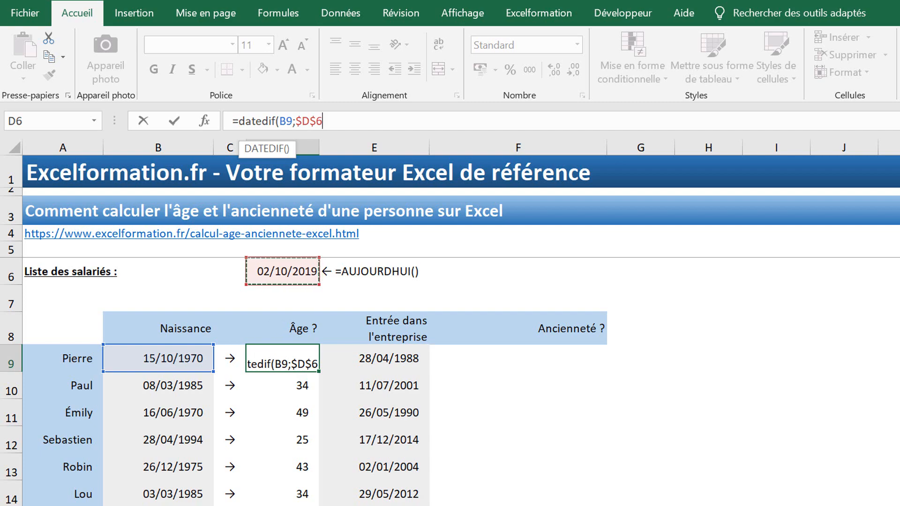
{"action": "type", "text": ";"}
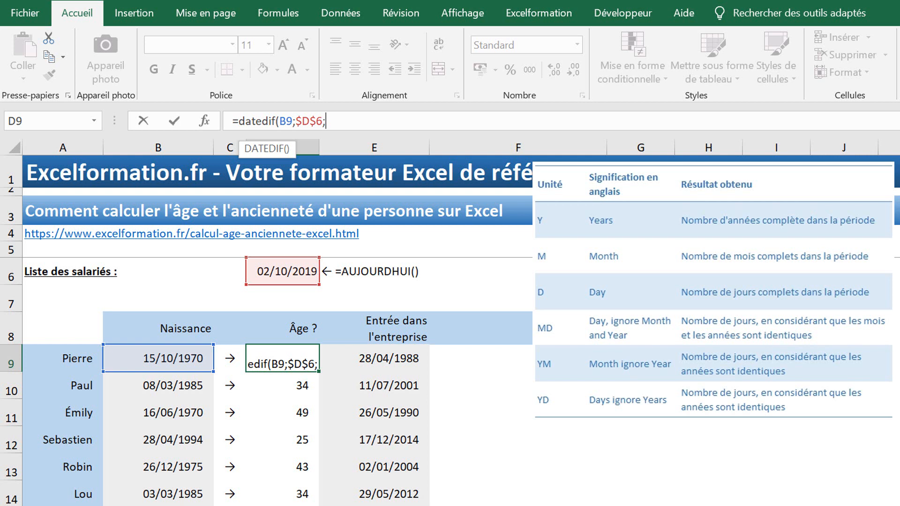
{"action": "type", "text": "\""}
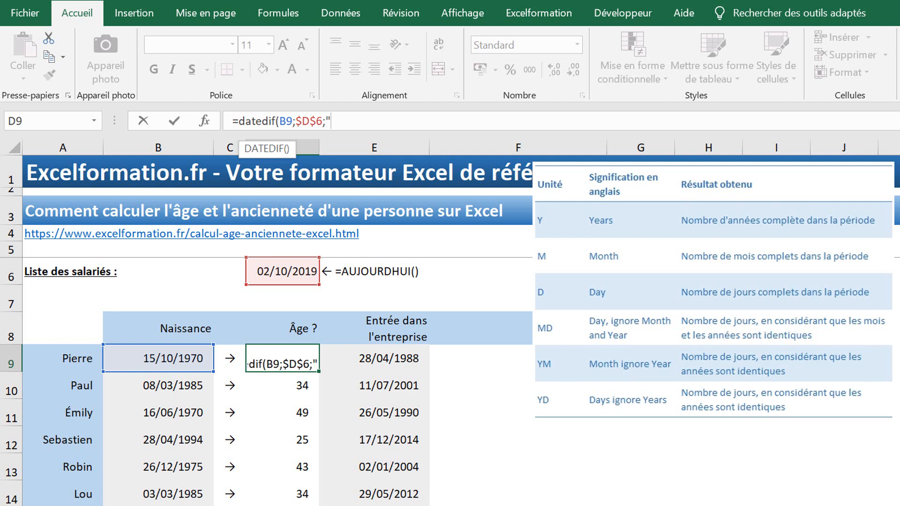
{"action": "type", "text": "y\""}
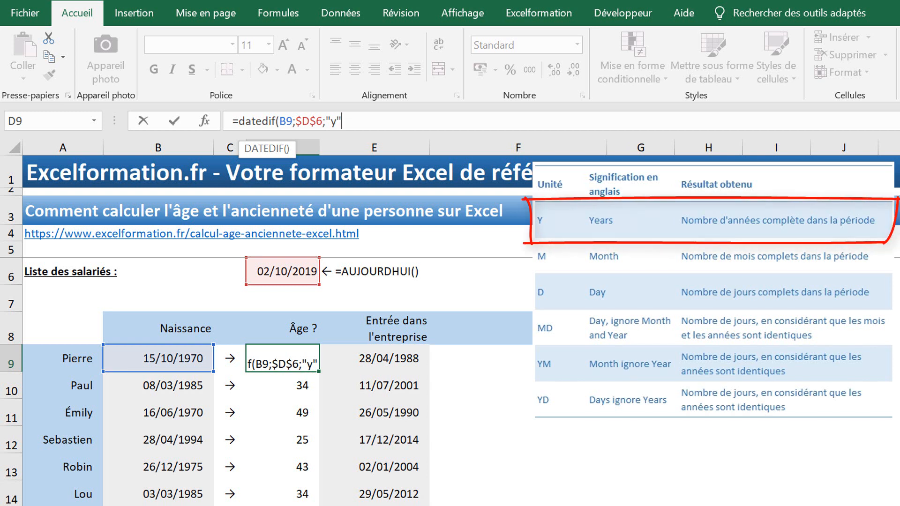
{"action": "type", "text": ")"}
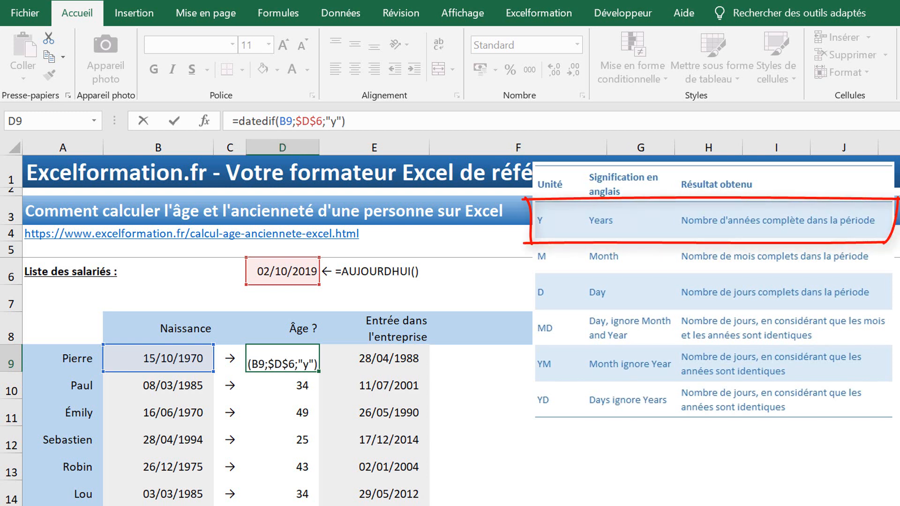
{"action": "key", "text": "Return"}
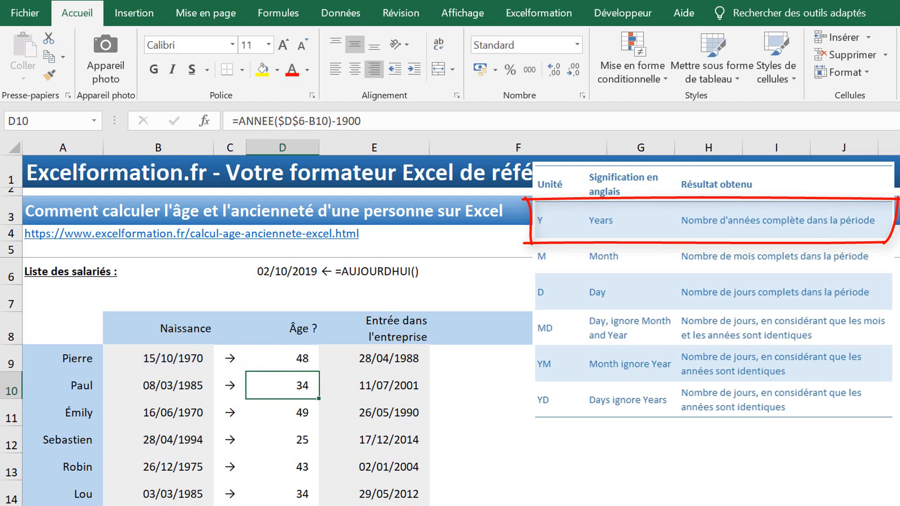
Step: Fill the DATEDIF age formula from D9 down to D15
{"action": "left_click", "coordinate": [295, 349]}
{"action": "double_click", "coordinate": [322, 370]}
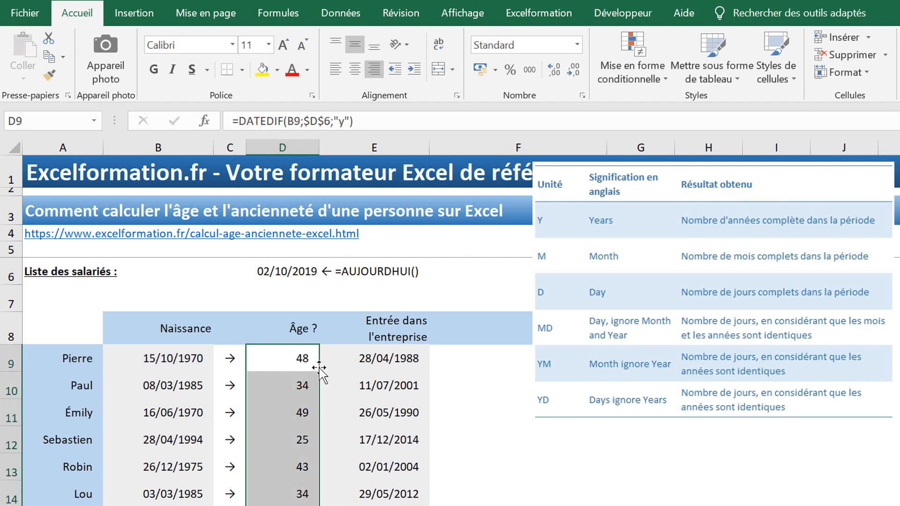
{"action": "scroll", "coordinate": [316, 362], "scroll_direction": "down", "scroll_amount": 3}
{"action": "scroll", "coordinate": [309, 347], "scroll_direction": "up", "scroll_amount": 1}
{"action": "scroll", "coordinate": [308, 343], "scroll_direction": "up", "scroll_amount": 2}
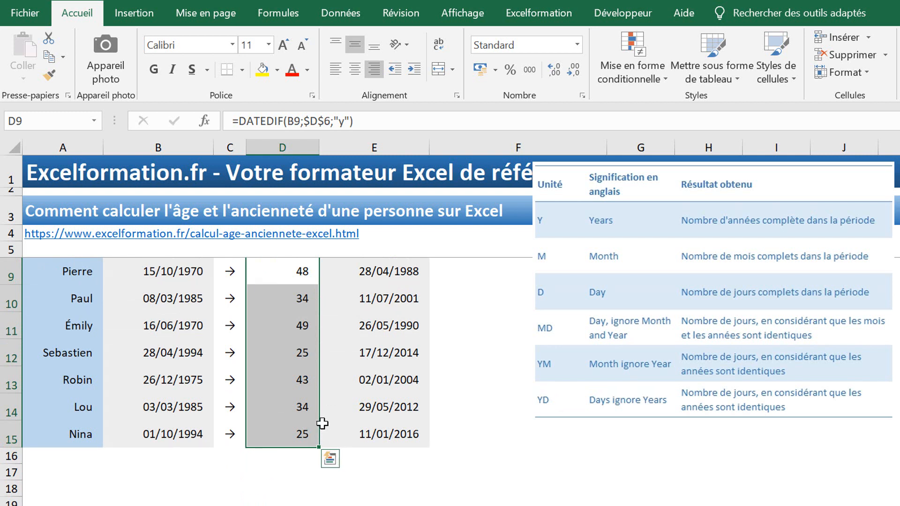
{"action": "scroll", "coordinate": [425, 377], "scroll_direction": "up", "scroll_amount": 1}
Step: Copy the text of the DATEDIF formula in D9 into F9, keeping the references B9 and $D$6
{"action": "left_click", "coordinate": [459, 358]}
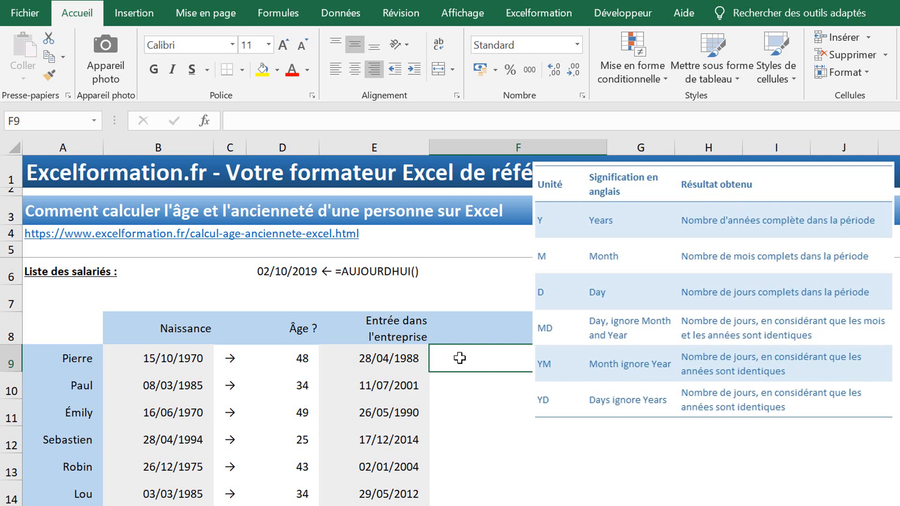
{"action": "left_click", "coordinate": [301, 356]}
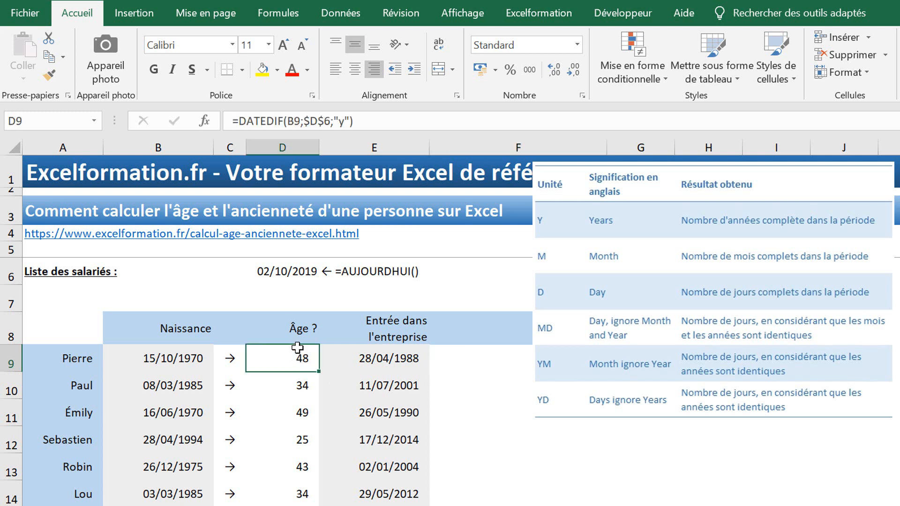
{"action": "left_click_drag", "start_coordinate": [382, 121], "coordinate": [233, 121]}
{"action": "key", "text": "ctrl+c"}
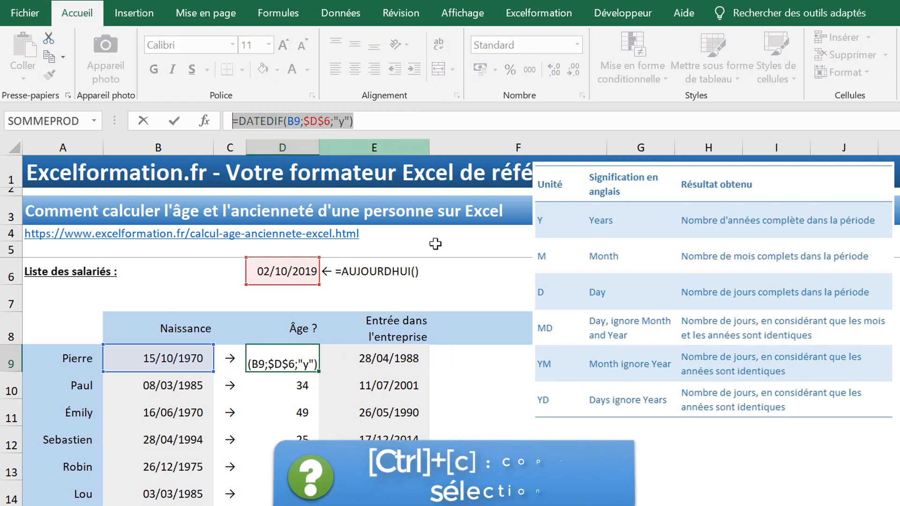
{"action": "key", "text": "Escape"}
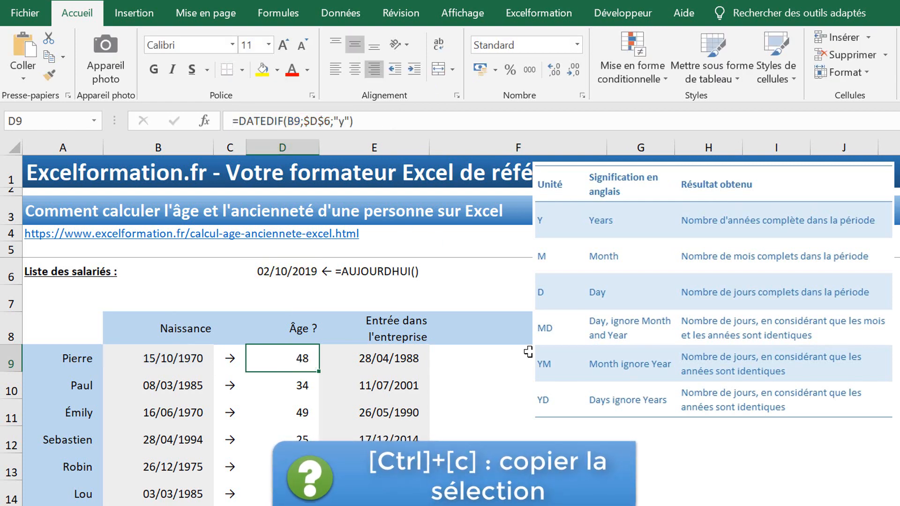
{"action": "left_click", "coordinate": [528, 353]}
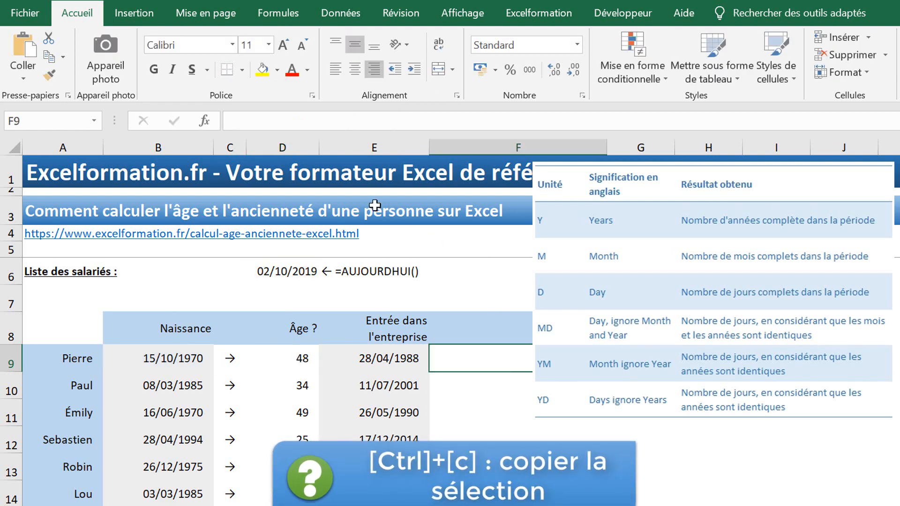
{"action": "left_click", "coordinate": [336, 122]}
{"action": "key", "text": "ctrl+v"}
Step: Append &" ans, "& to the DATEDIF formula in F9
{"action": "type", "text": "&"}
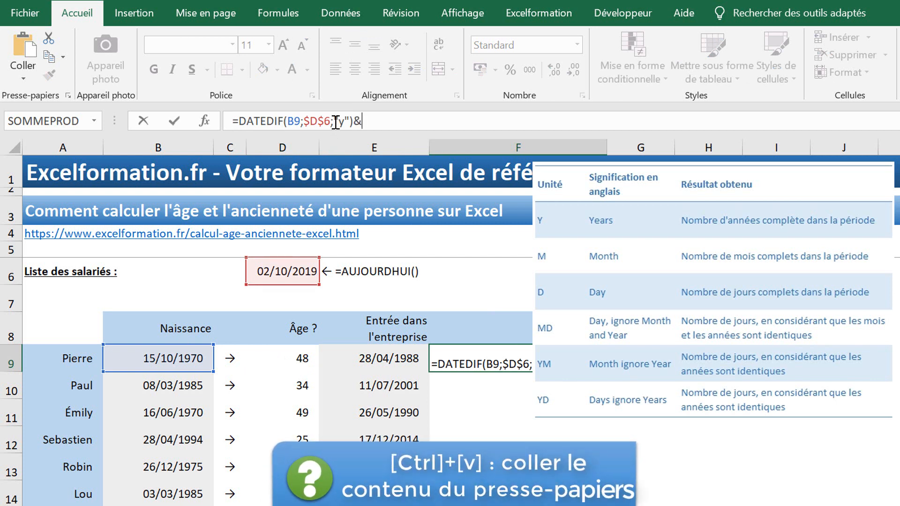
{"action": "type", "text": "\" ans"}
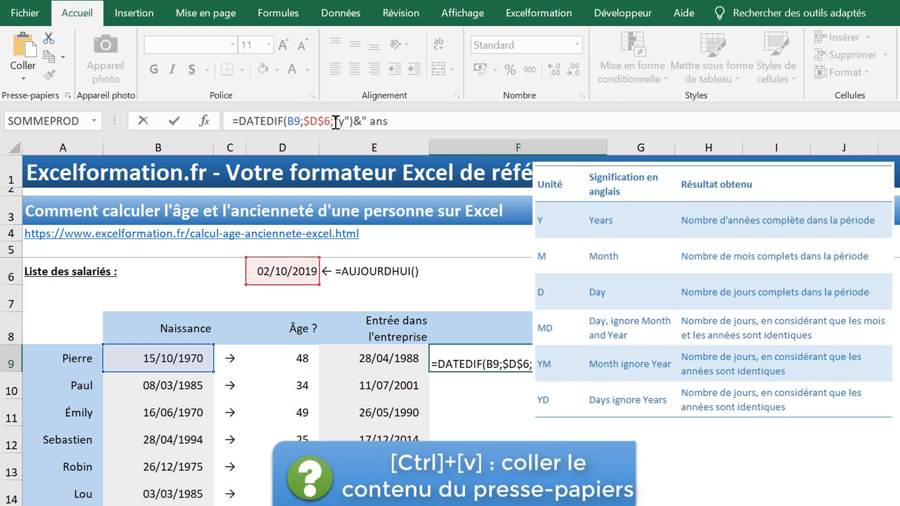
{"action": "type", "text": ", \"&"}
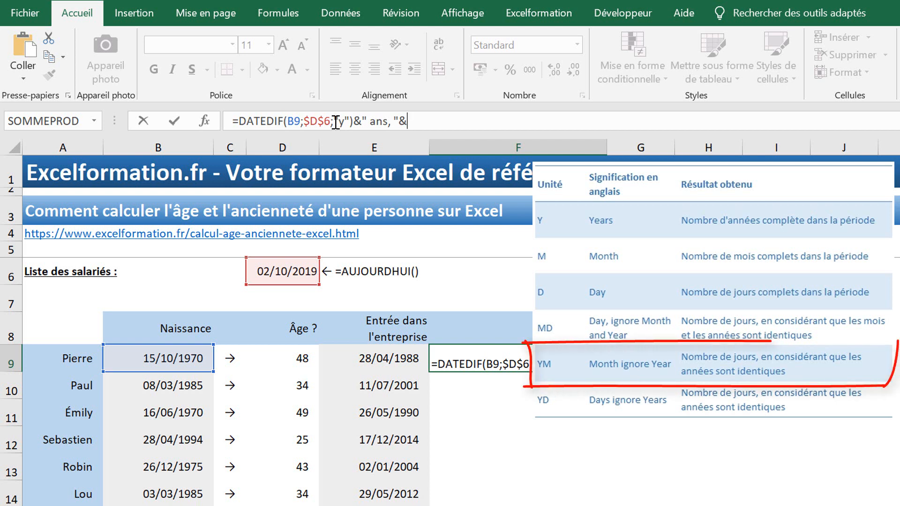
Step: Add a second copy of the DATEDIF function at the end of the F9 formula, with "ym" as its unit
{"action": "left_click_drag", "start_coordinate": [353, 117], "coordinate": [244, 120]}
{"action": "key", "text": "ctrl+c"}
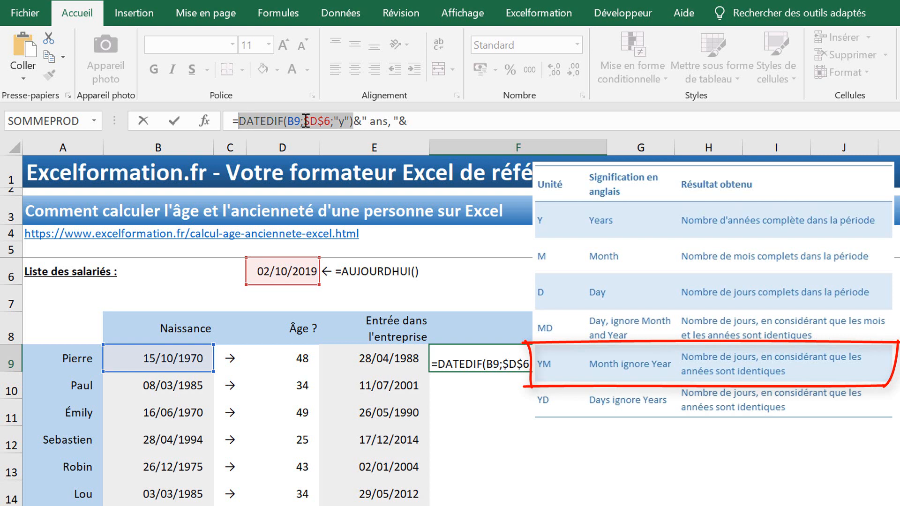
{"action": "left_click", "coordinate": [424, 125]}
{"action": "key", "text": "ctrl+v"}
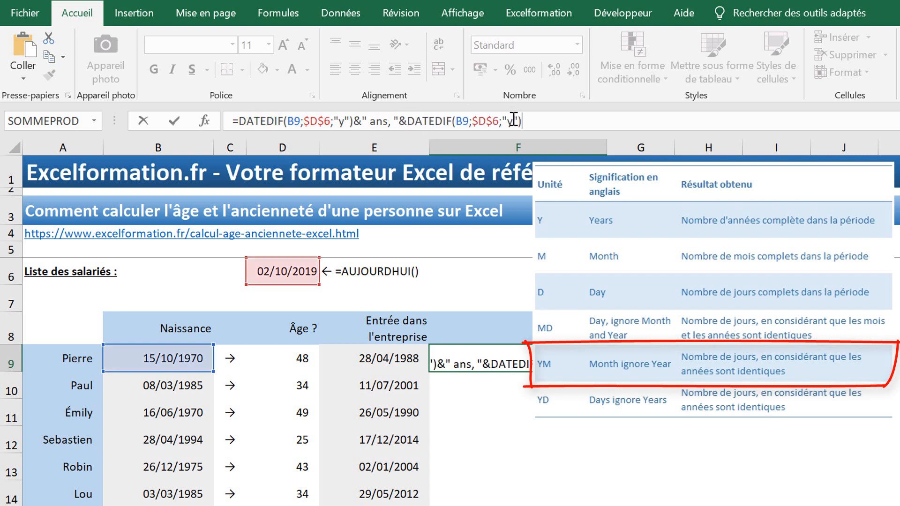
{"action": "left_click", "coordinate": [513, 121]}
{"action": "type", "text": "m"}
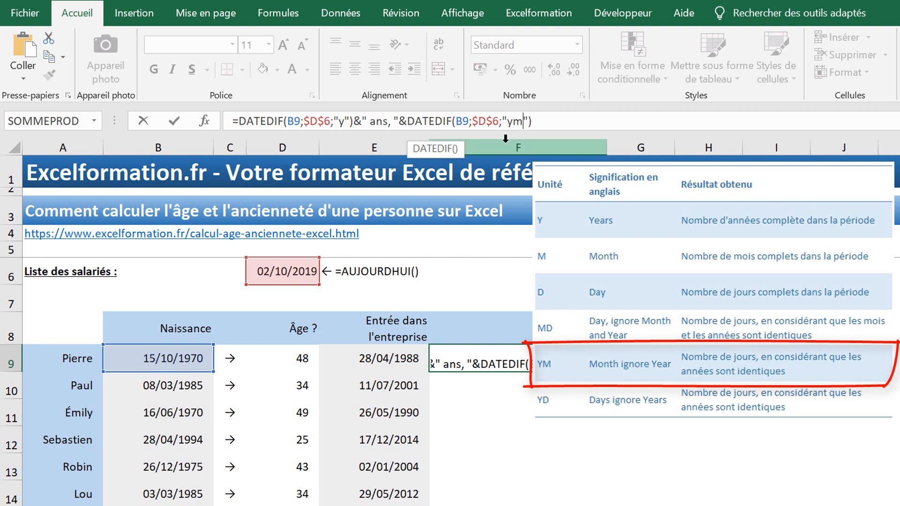
Step: Append &" mois et "& after the "ym" DATEDIF function in F9
{"action": "left_click", "coordinate": [554, 125]}
{"action": "type", "text": "&\" mois er"}
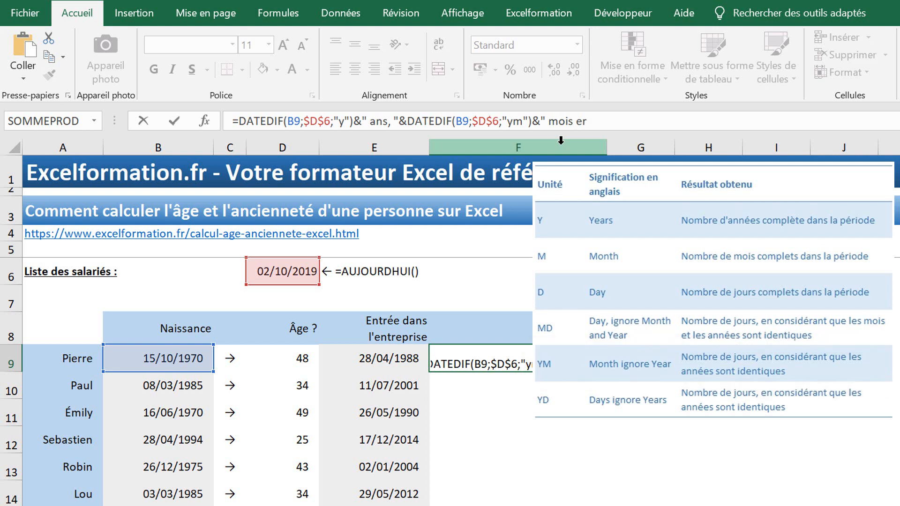
{"action": "key", "text": "BackSpace"}
{"action": "type", "text": "t \"&"}
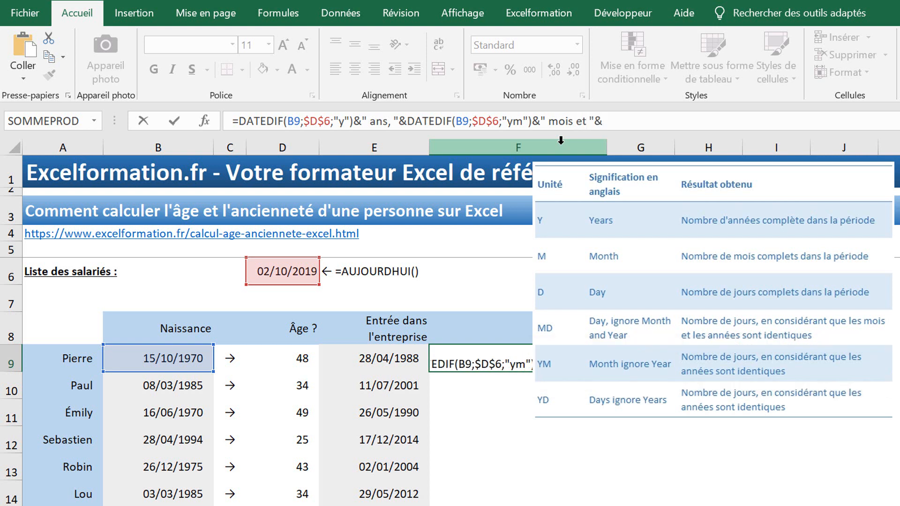
Step: Add a third DATEDIF function to the end of the F9 formula, with "md" as its unit
{"action": "key", "text": "ctrl+v"}
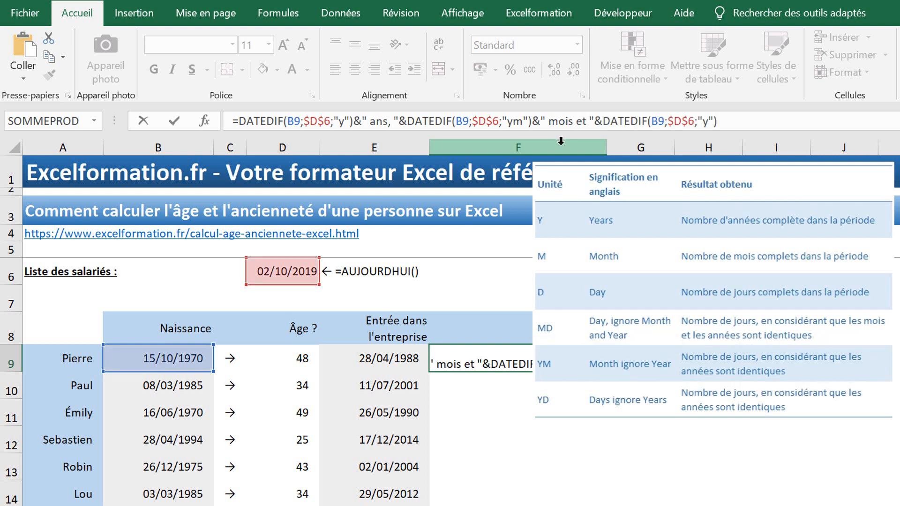
{"action": "left_click", "coordinate": [710, 121]}
{"action": "key", "text": "BackSpace"}
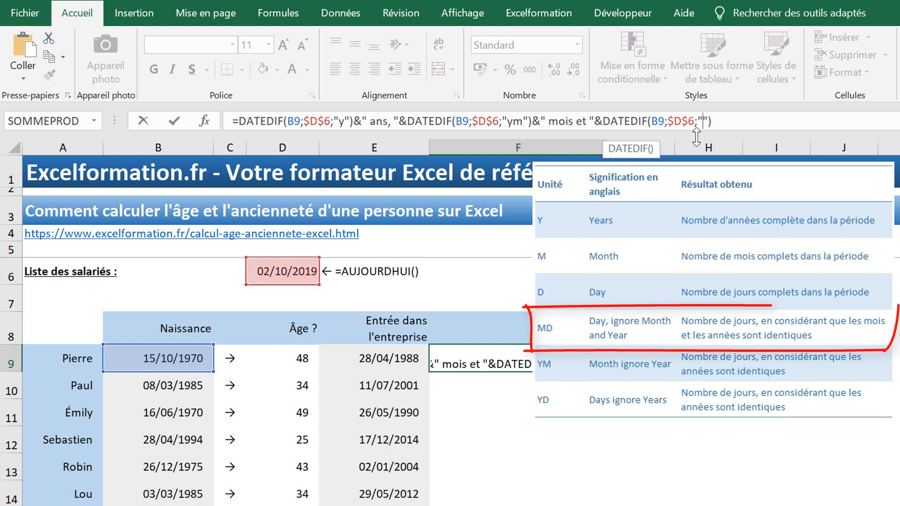
{"action": "type", "text": "md"}
Step: Finish the F9 formula with &" jours" and validate it, keeping F9 selected
{"action": "left_click", "coordinate": [767, 125]}
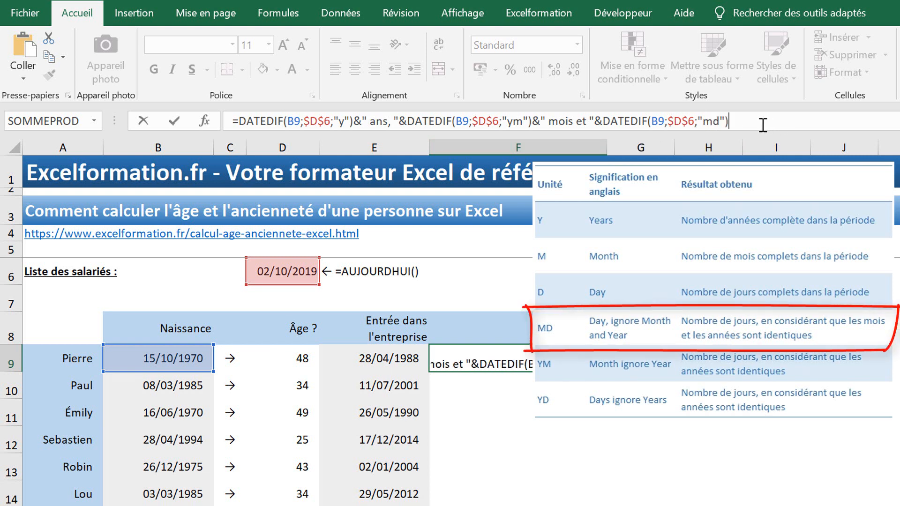
{"action": "type", "text": "&\" jou"}
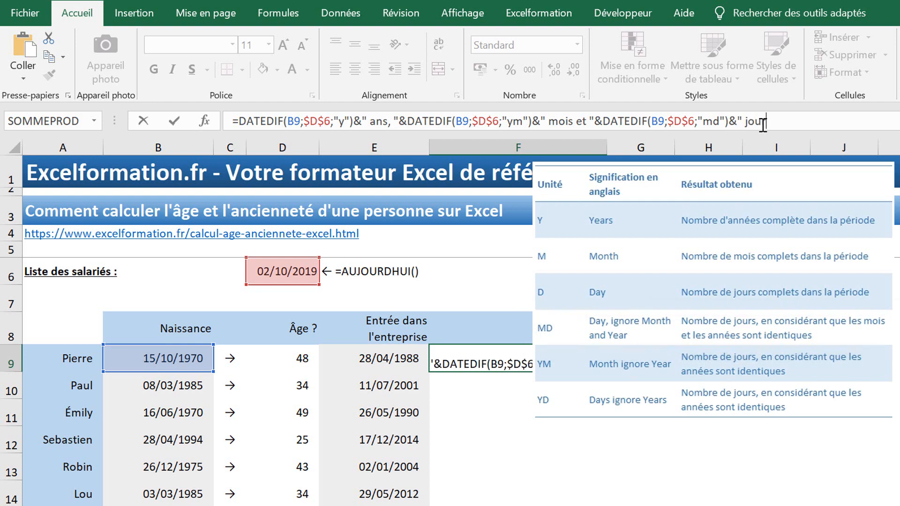
{"action": "type", "text": "rs\""}
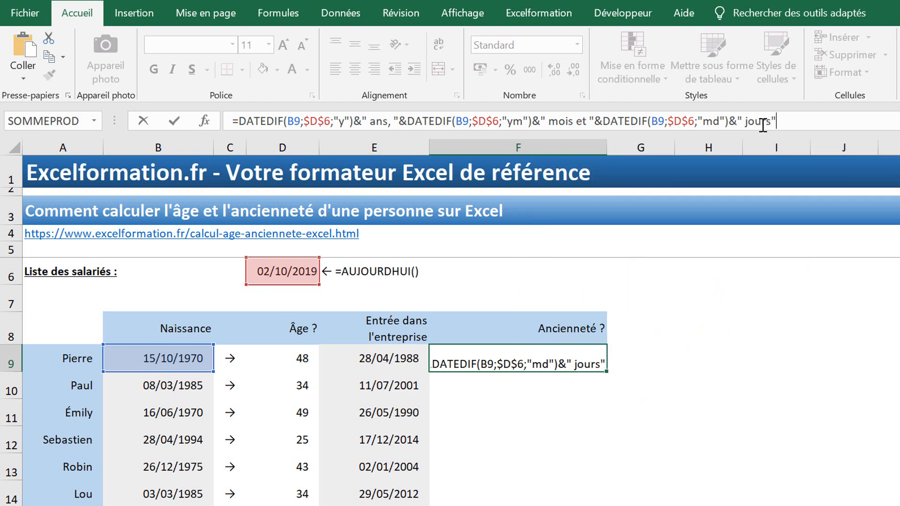
{"action": "key", "text": "ctrl+Return"}
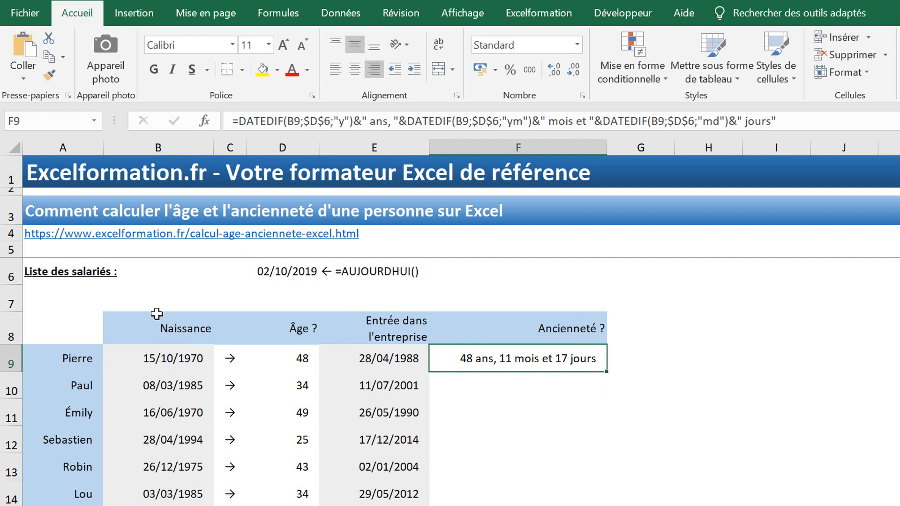
Step: Replace the start date reference B9 with E9 in all three DATEDIF functions of the F9 formula and validate it
{"action": "left_click", "coordinate": [288, 121]}
{"action": "type", "text": "e"}
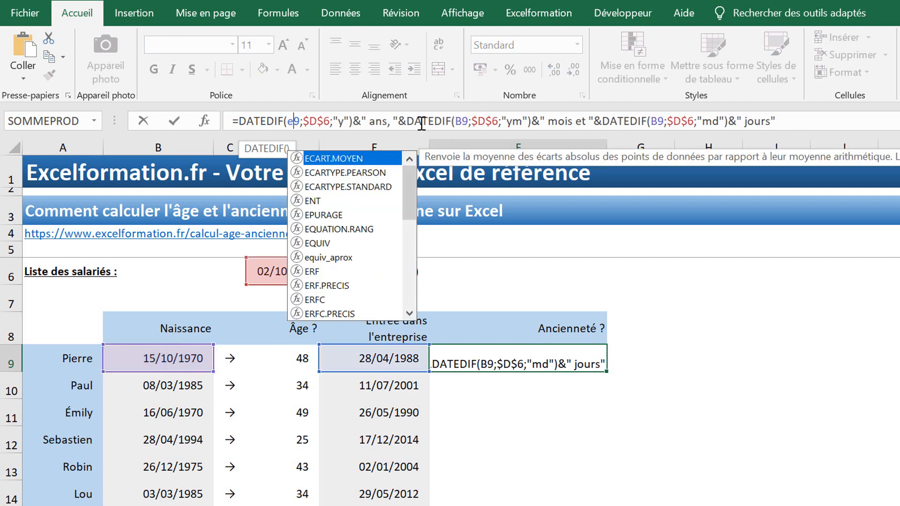
{"action": "left_click", "coordinate": [459, 120]}
{"action": "key", "text": "BackSpace"}
{"action": "type", "text": "e"}
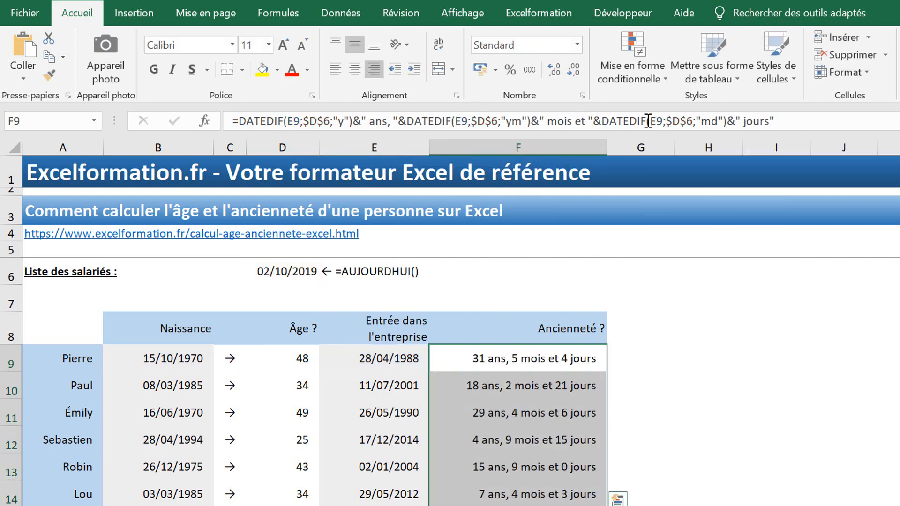
Step: Fill the F9 seniority formula down to F15, the last employee row
{"action": "left_click", "coordinate": [577, 361]}
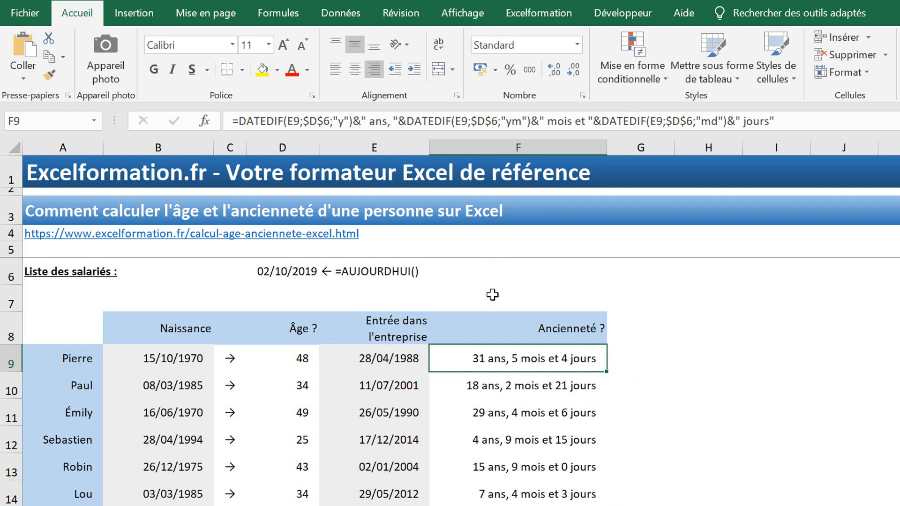
{"action": "double_click", "coordinate": [608, 374]}
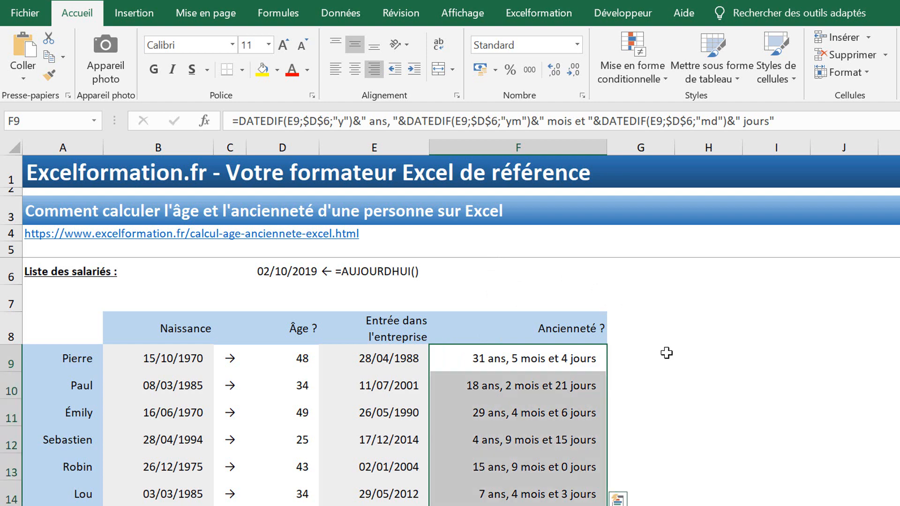
{"action": "scroll", "coordinate": [665, 351], "scroll_direction": "down", "scroll_amount": 3}
{"action": "scroll", "coordinate": [654, 336], "scroll_direction": "up", "scroll_amount": 1}
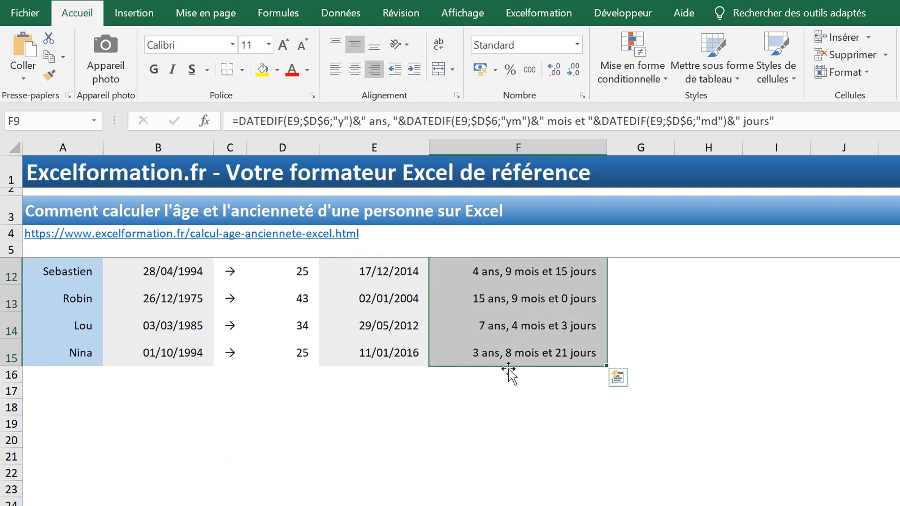
Step: Examine the F15 formula, highlighting the first & operator and the " ans, " text string it joins
{"action": "left_click", "coordinate": [475, 356]}
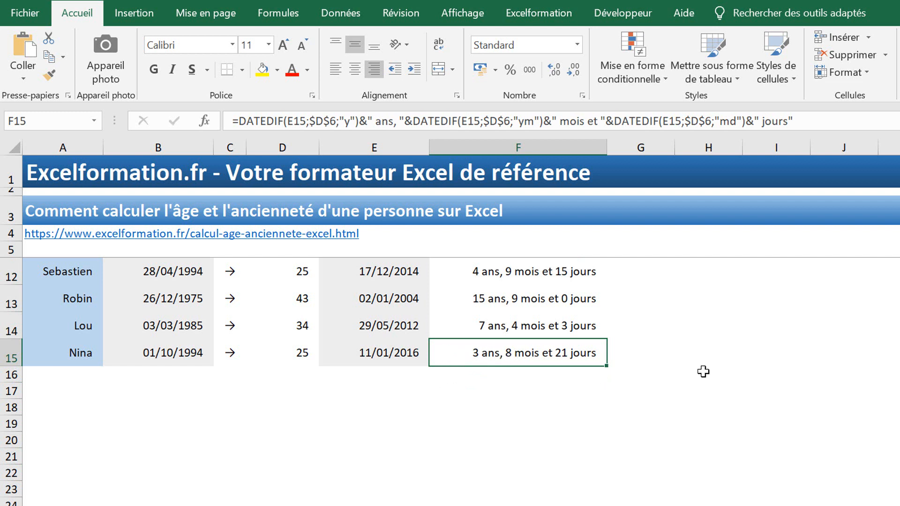
{"action": "left_click", "coordinate": [363, 121]}
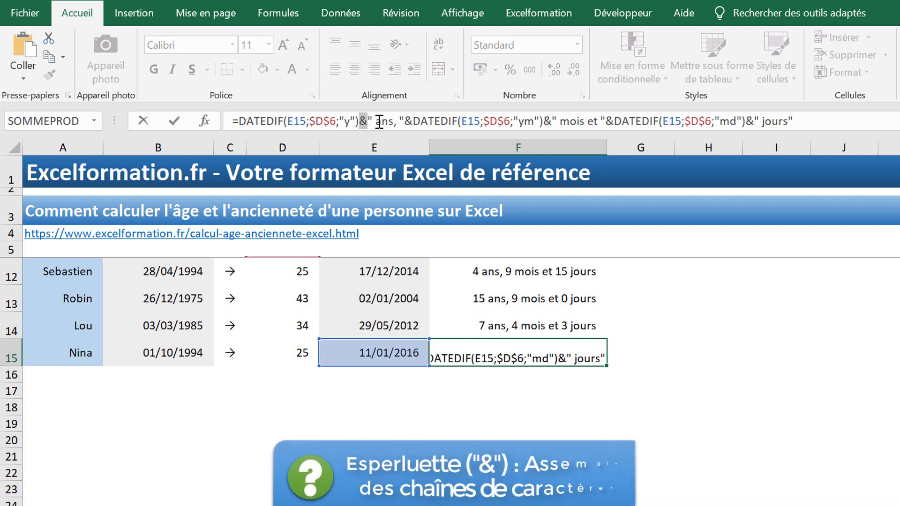
{"action": "left_click_drag", "start_coordinate": [367, 121], "coordinate": [405, 117]}
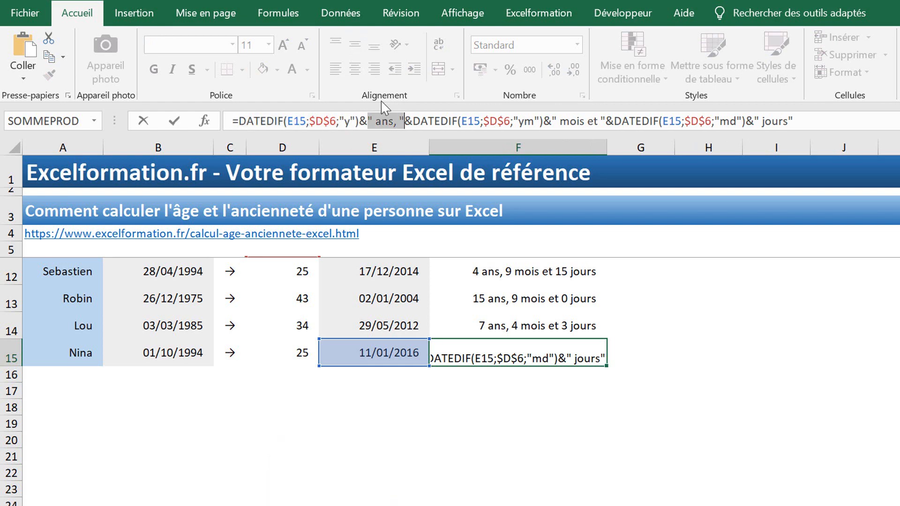